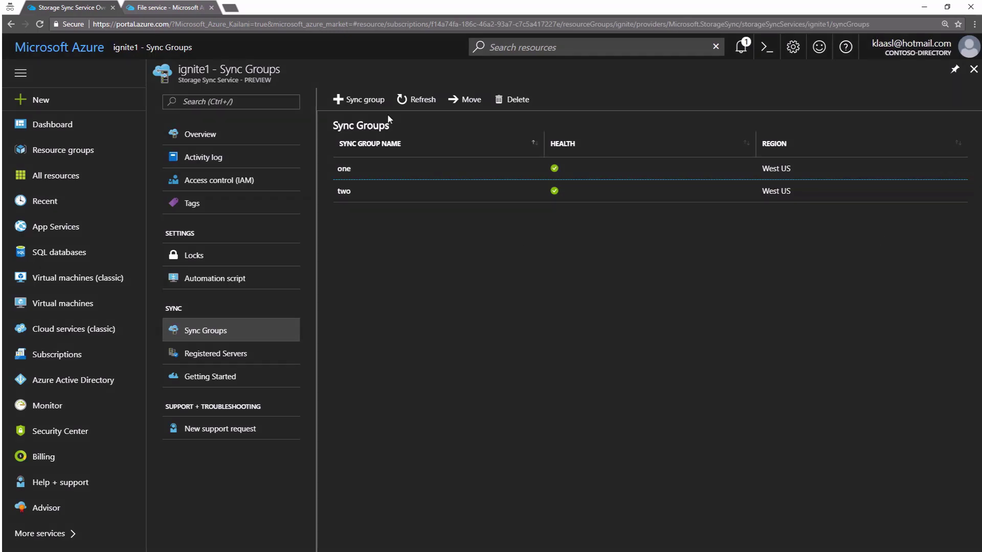
- Open sync group two and review the cloud tiering settings of the igniteserver1 and igniteserver2 server endpoints, saving each unchanged
click(475, 189)
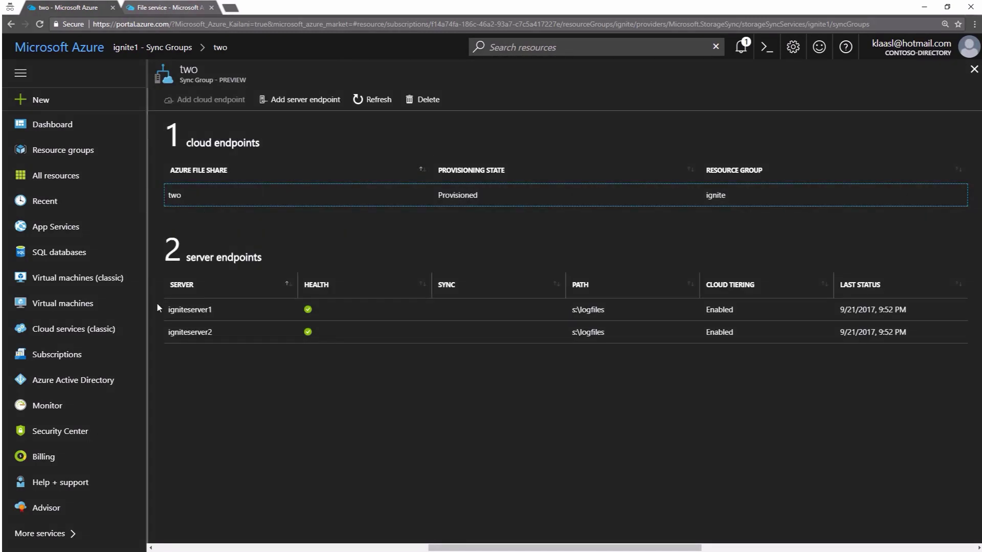
click(337, 308)
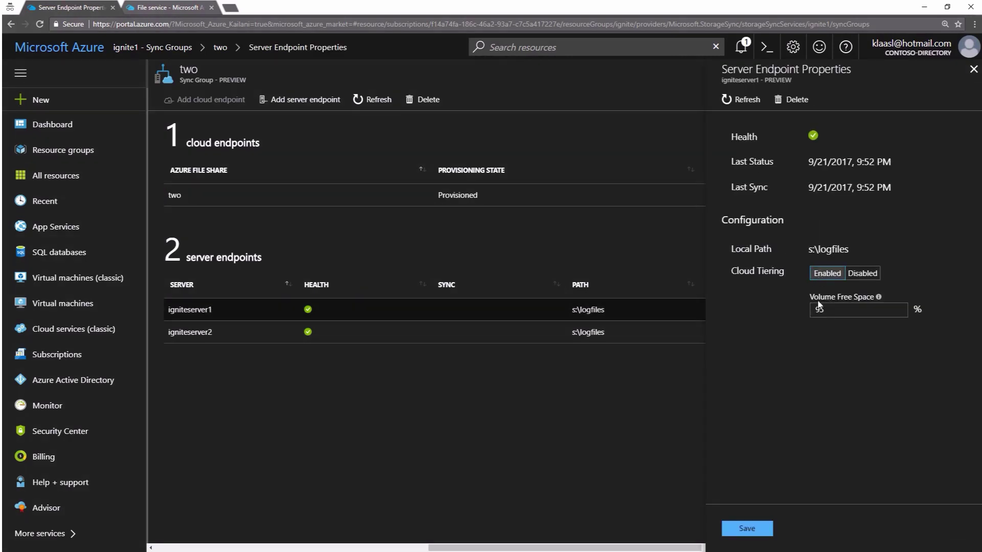
click(762, 531)
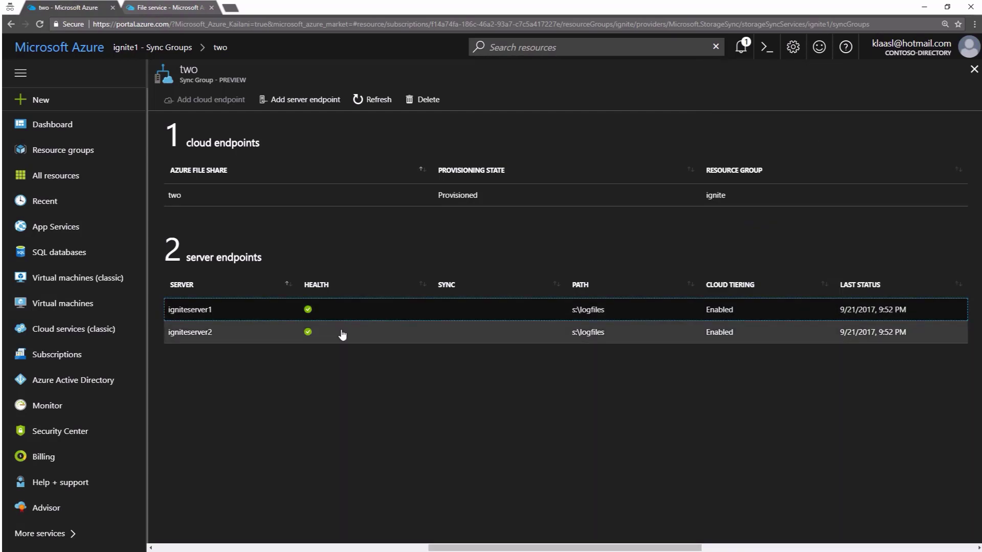
click(283, 340)
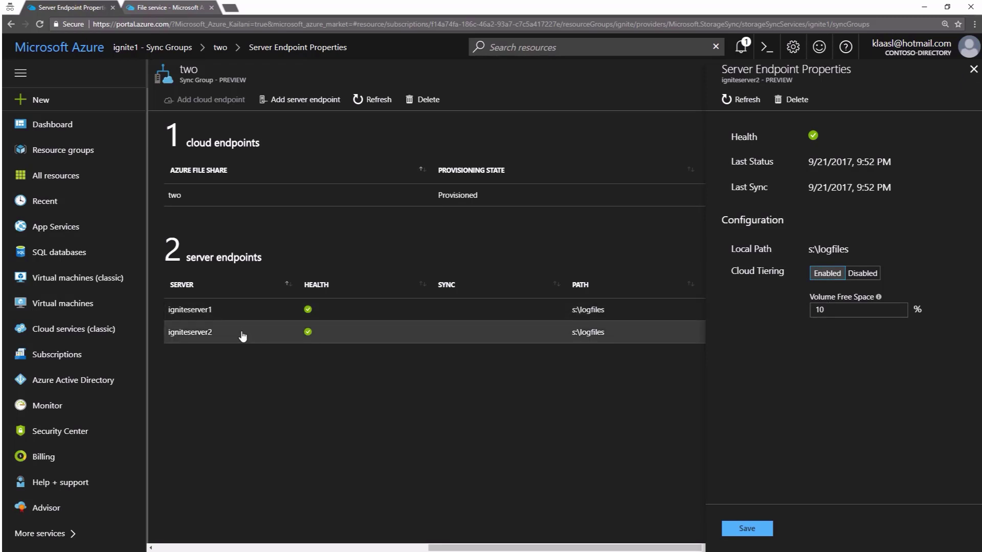
click(771, 534)
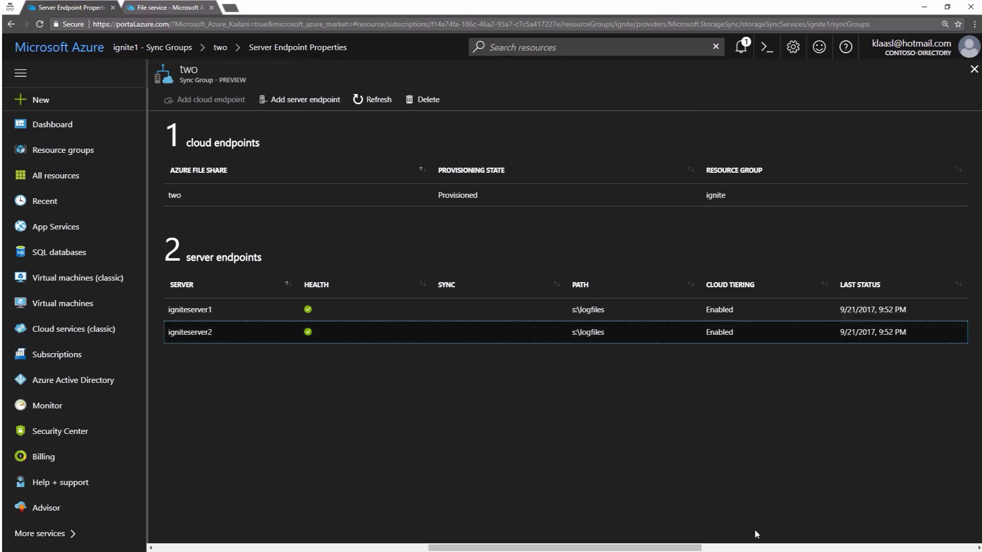
- Minimize the browser and place the igniteserver1 and igniteserver2 remote desktop windows side by side
click(924, 8)
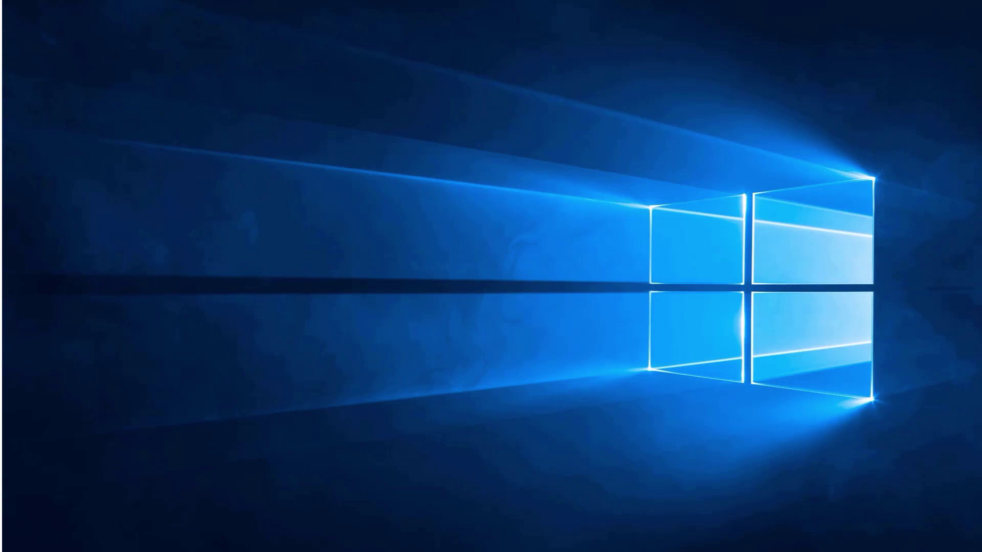
drag(980, 110, 240, 16)
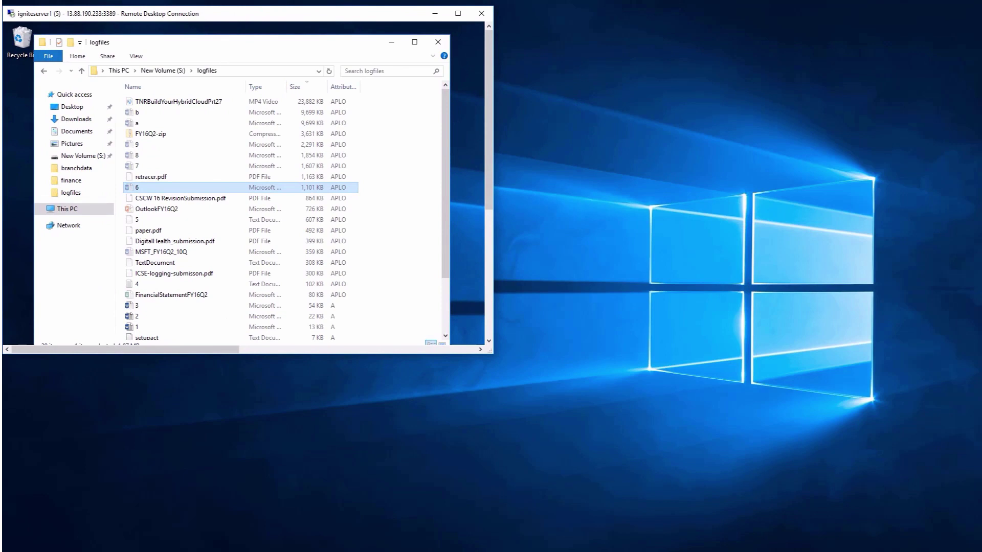
drag(981, 61, 797, 20)
- Show the root of New Volume (S:) on both servers and open the logfiles folder on each for comparison
click(643, 69)
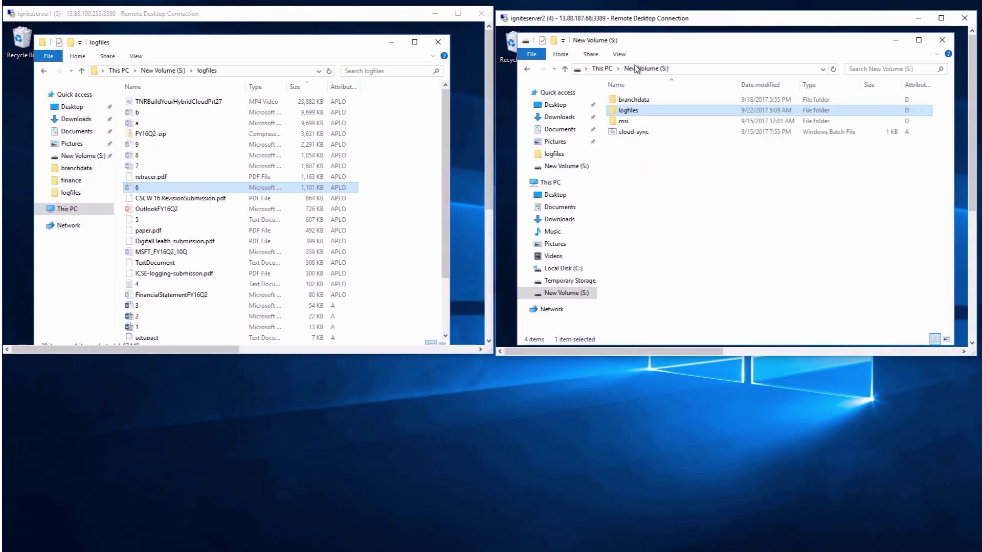
click(182, 71)
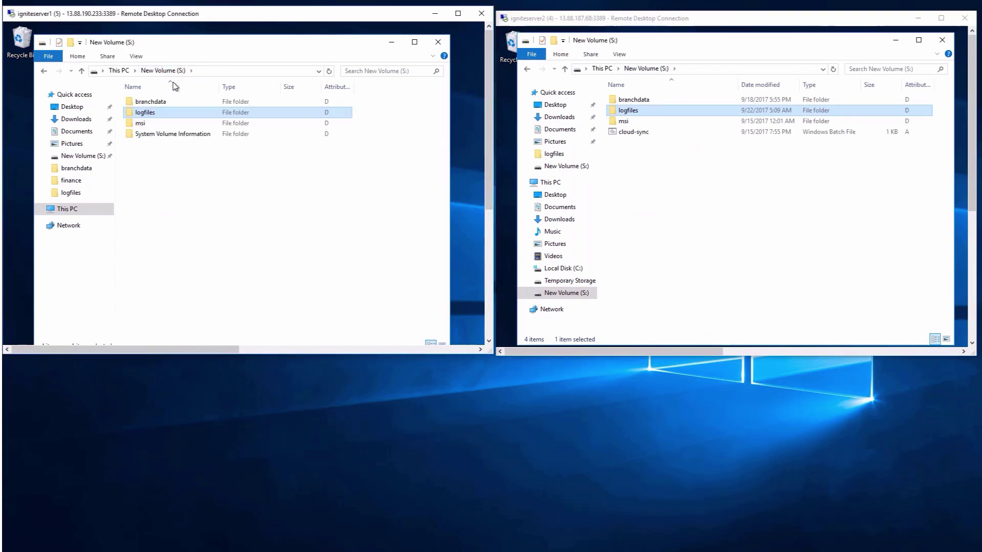
double_click(155, 114)
click(632, 114)
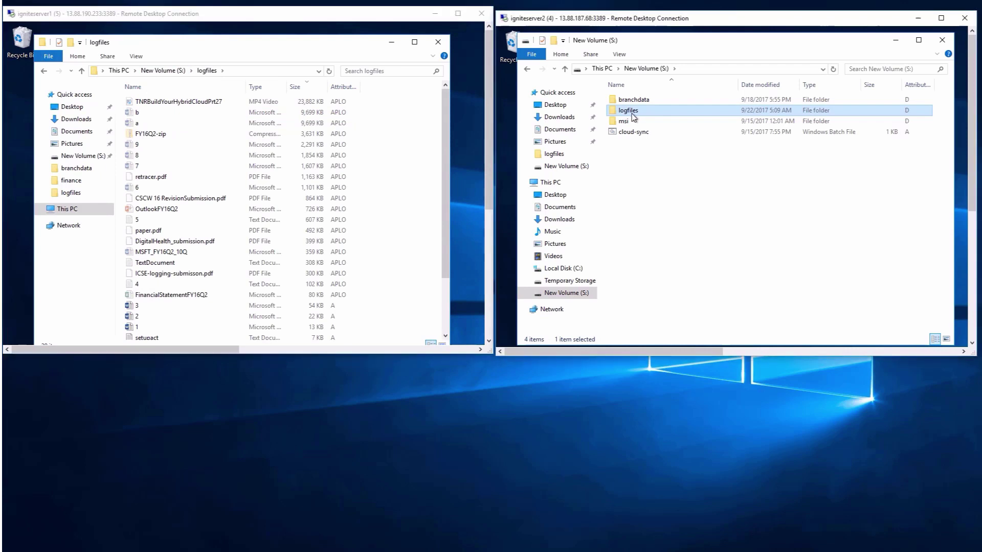
click(626, 110)
double_click(614, 113)
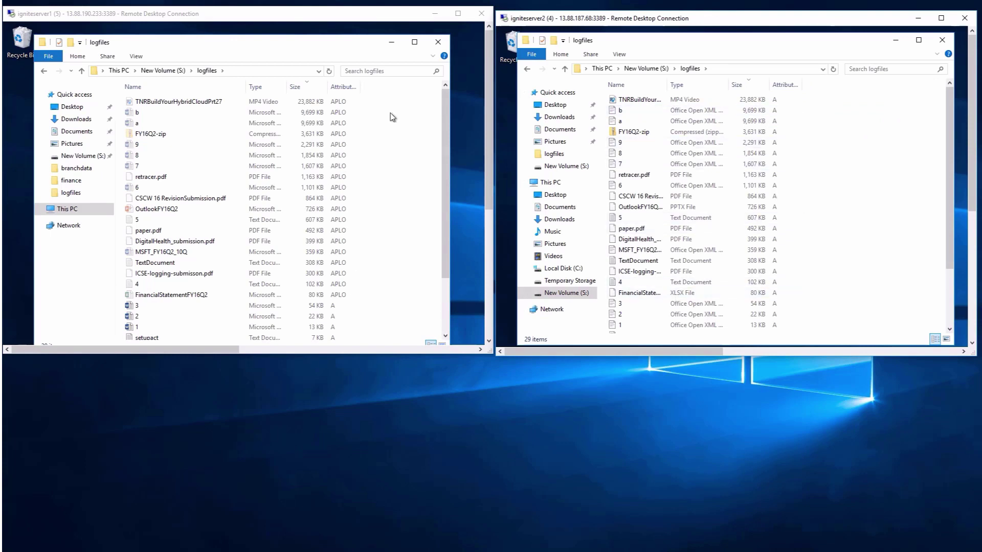
- Check the size on disk of the TNRBuildYourHybridCloudPrt27 video on igniteserver1 and close its properties
click(202, 102)
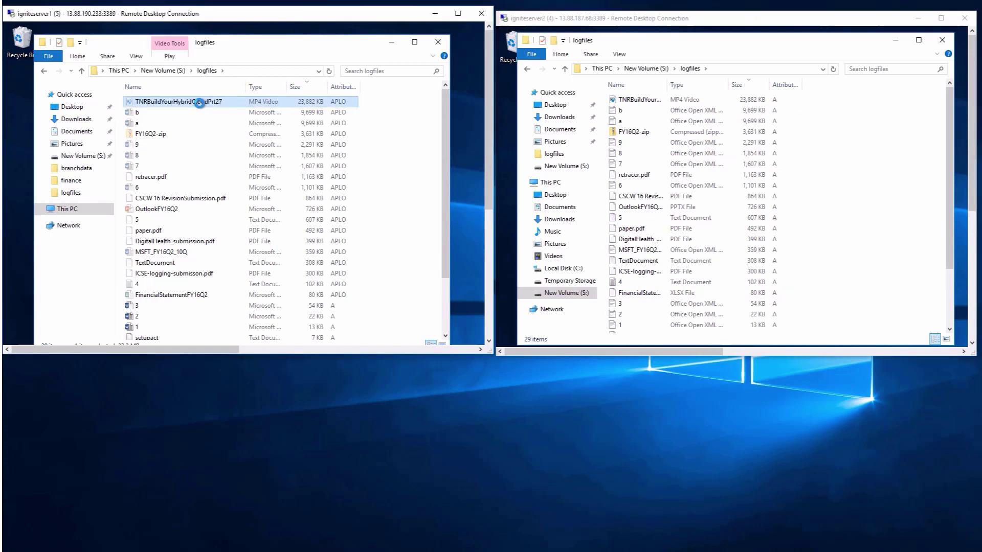
right_click(200, 104)
click(252, 261)
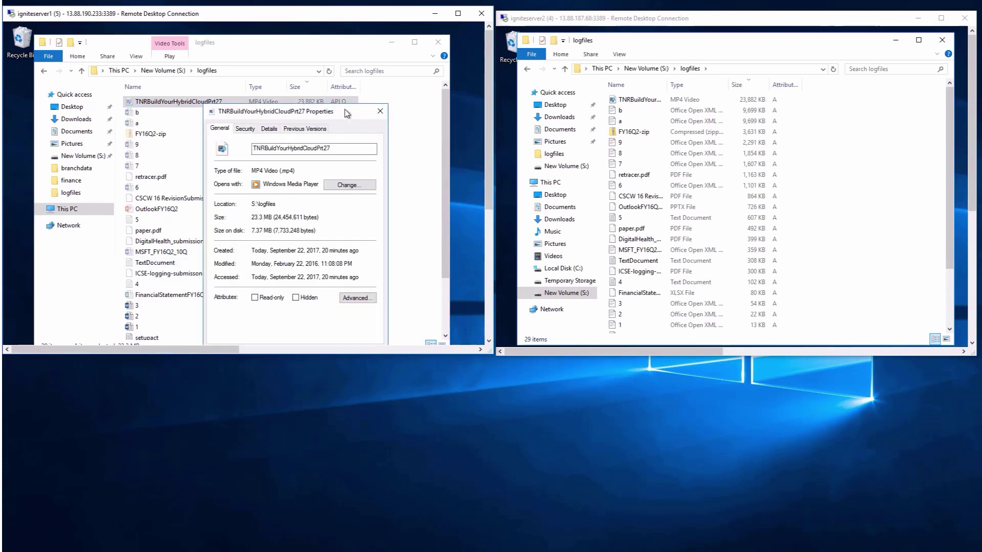
drag(348, 111, 348, 60)
click(292, 301)
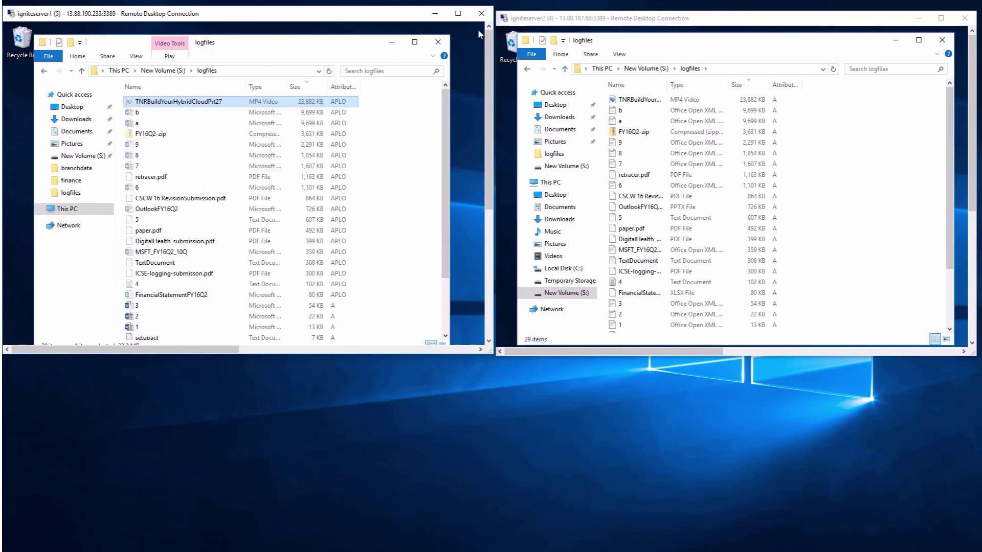
- Maximize the igniteserver1 session, play the TNRBuildYourHybridCloudPrt27 video at several points in its timeline, and close the player
click(458, 13)
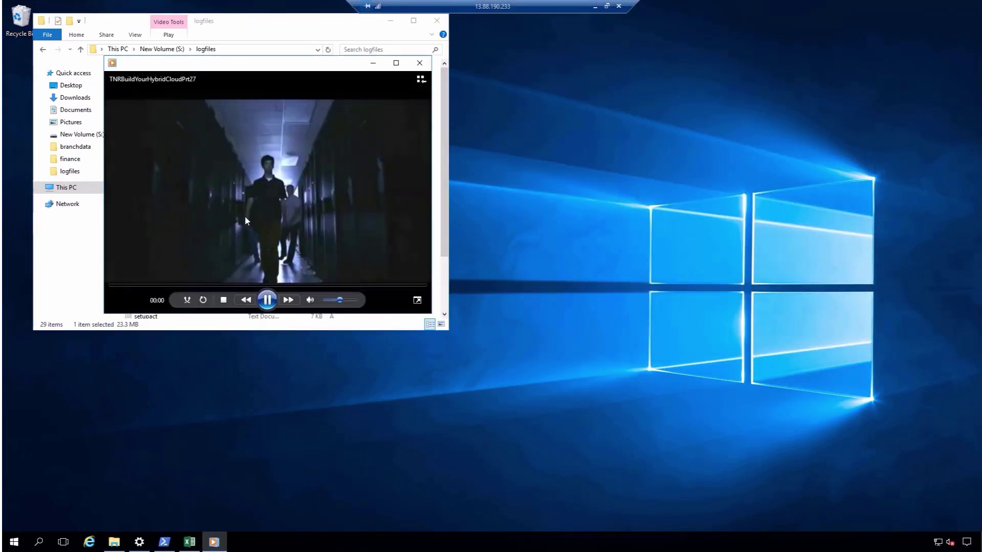
click(128, 286)
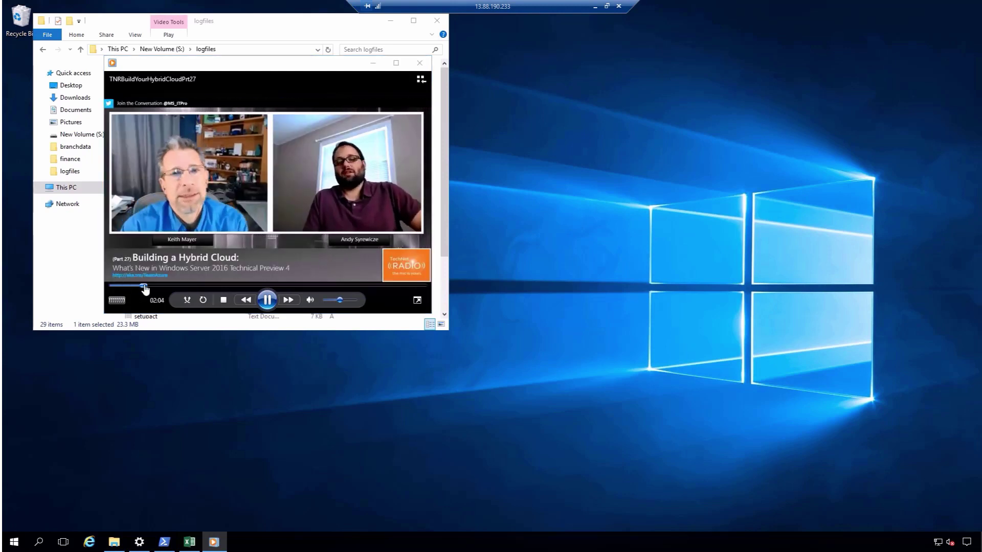
click(144, 286)
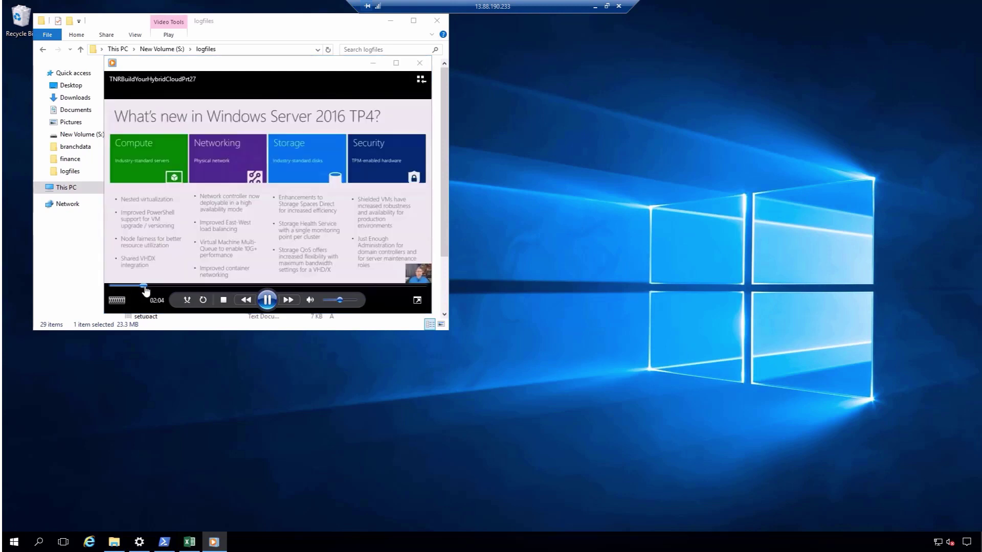
click(154, 286)
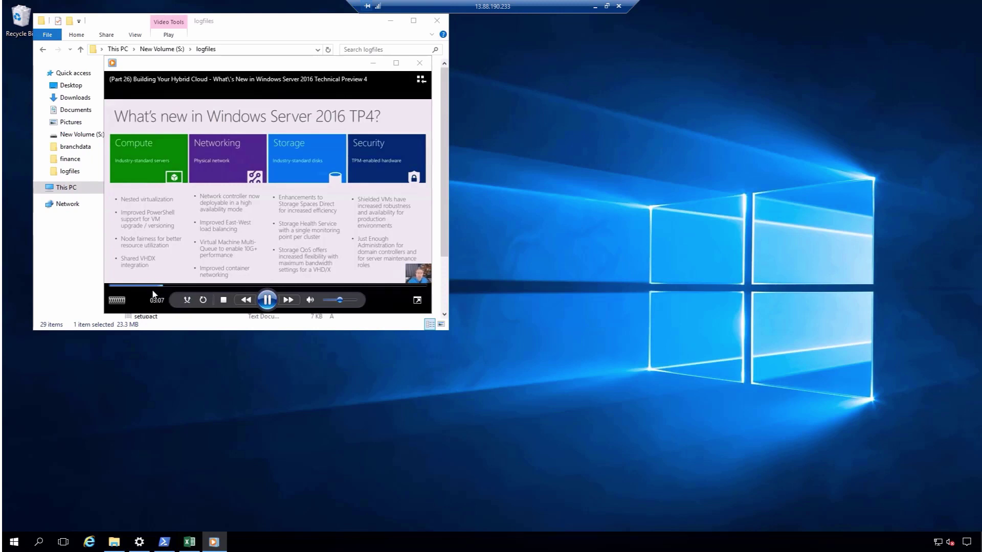
click(138, 286)
click(267, 299)
click(419, 62)
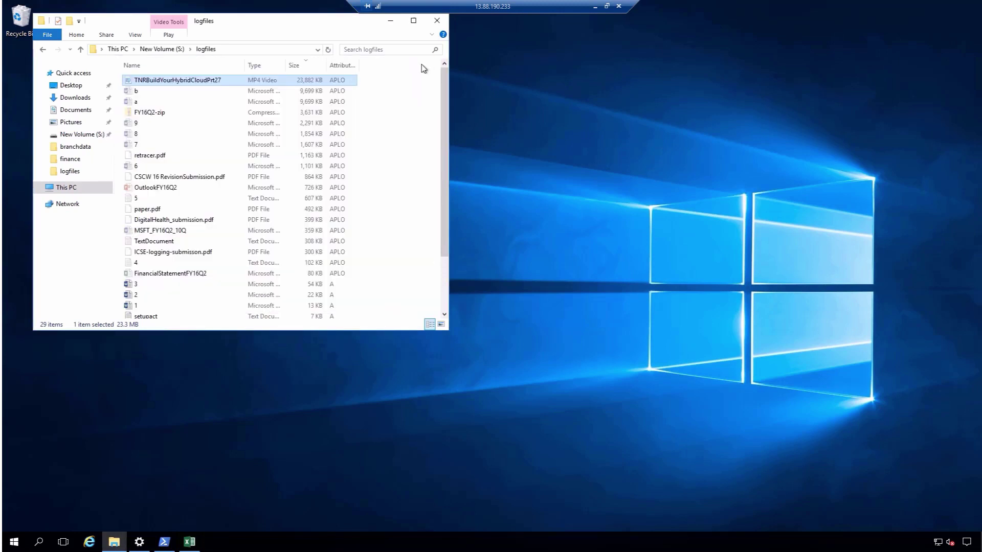
- Refresh the logfiles folder and recheck the size on disk in the properties of the TNRBuildYourHybridCloudPrt27 video
right_click(377, 136)
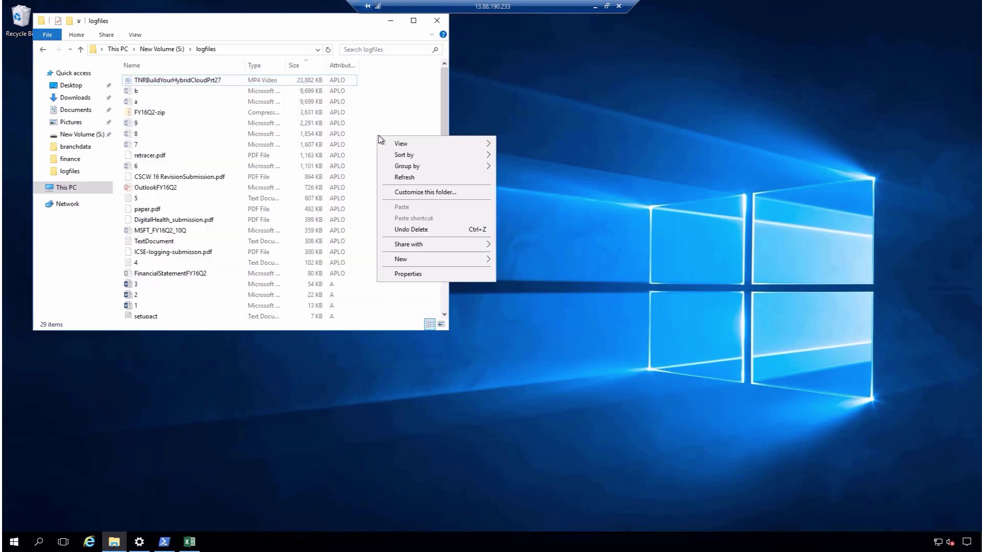
click(397, 178)
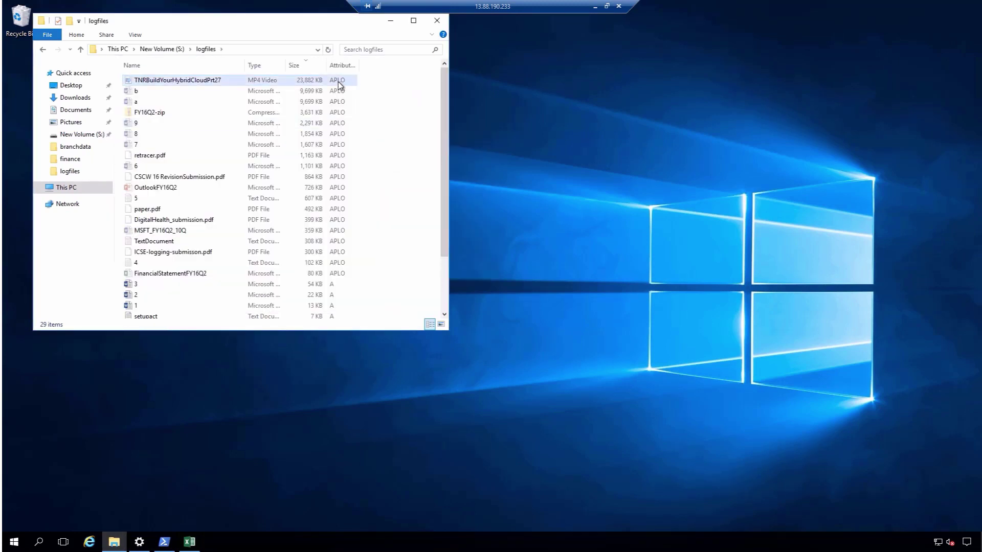
right_click(213, 82)
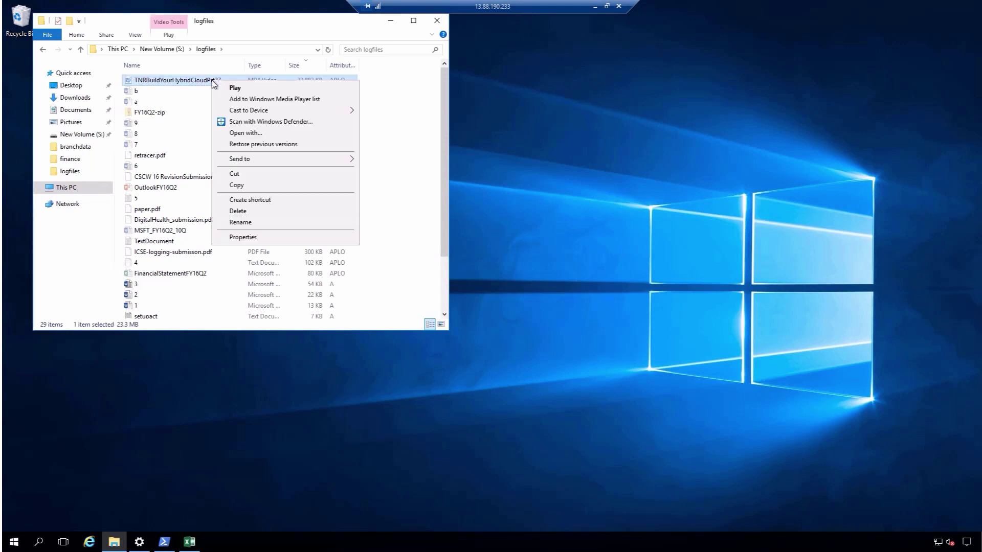
click(257, 238)
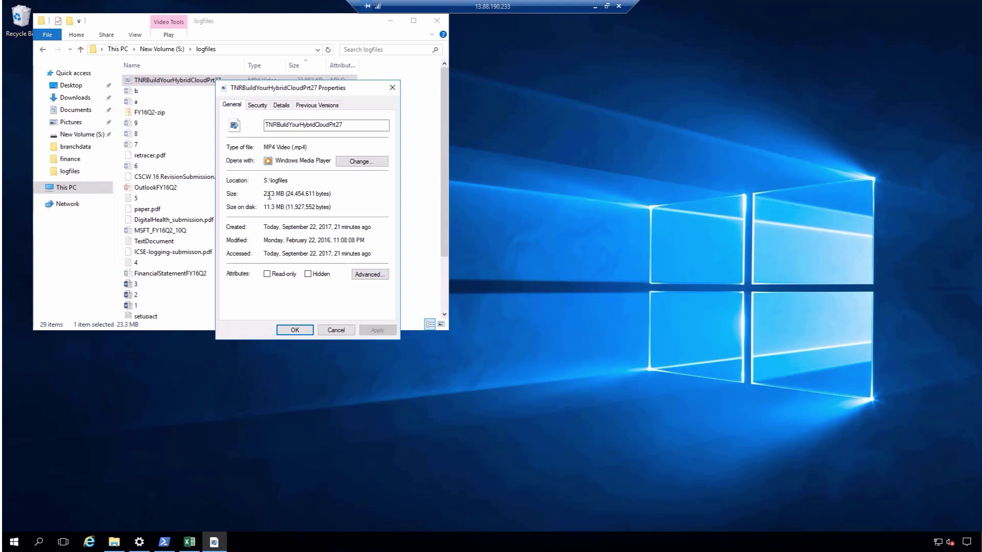
click(333, 331)
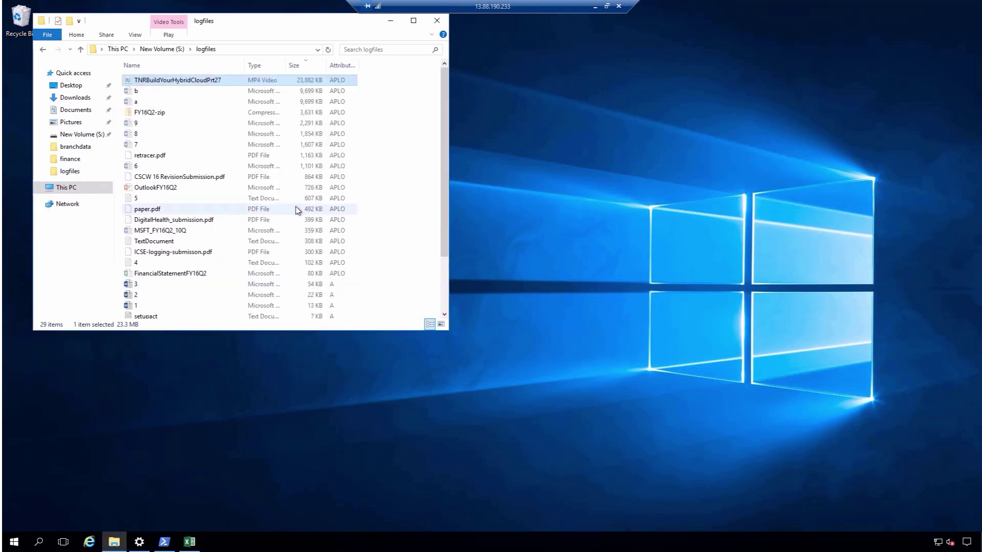
- Check the size on disk of the FY16Q2-zip archive in its properties
click(154, 113)
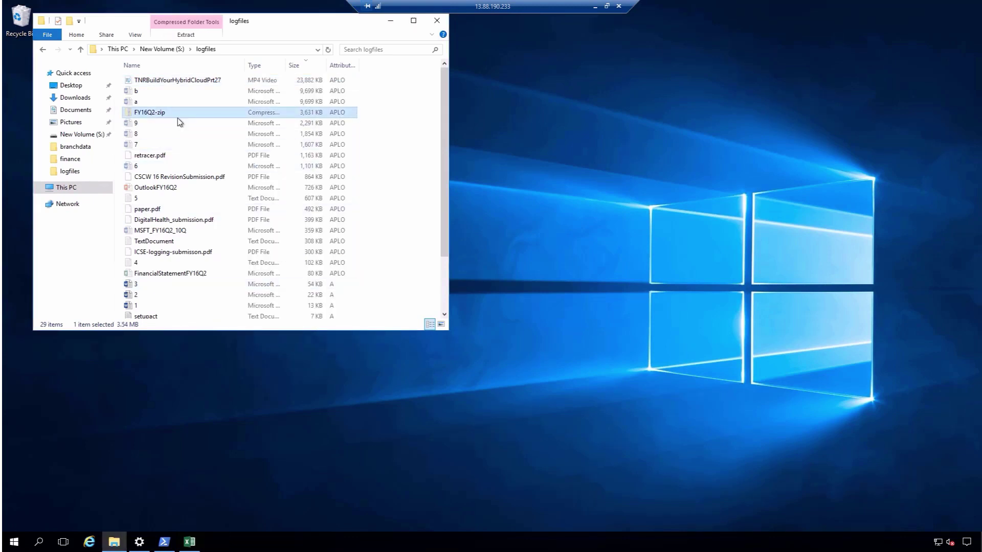
right_click(205, 118)
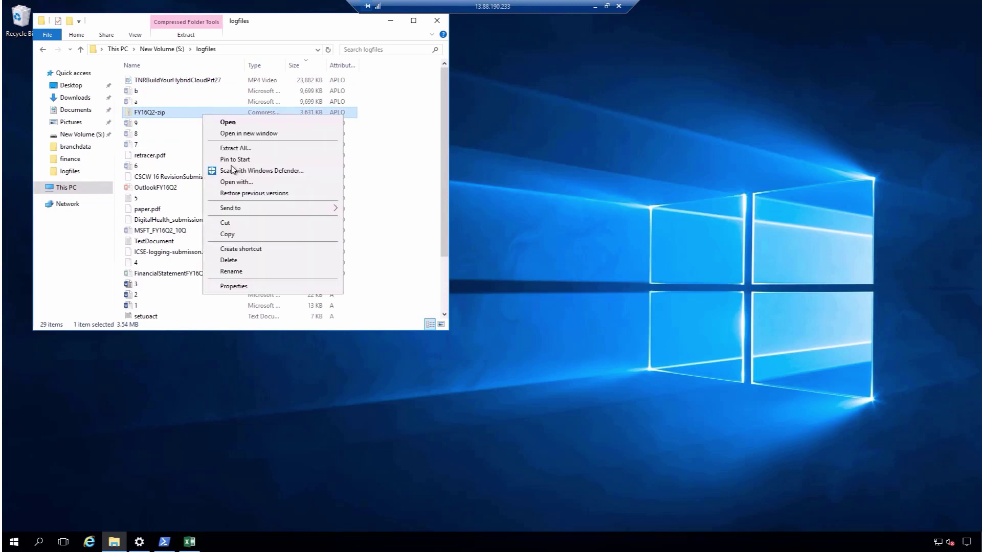
click(237, 287)
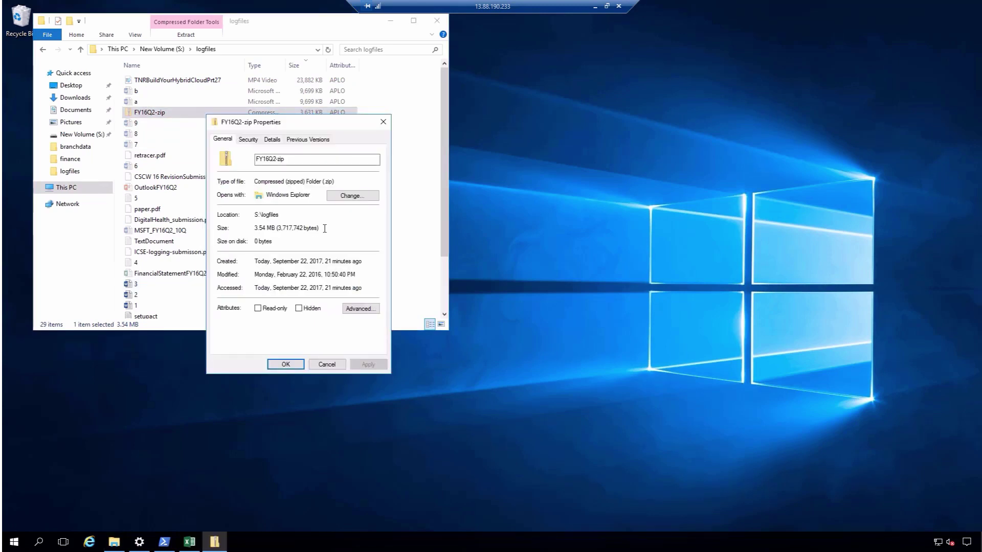
click(295, 362)
- Open the FY16Q2-zip archive, view its FinancialStatementFY16Q2 and KPI_FY16Q2 workbooks, and close the Excel windows
double_click(200, 114)
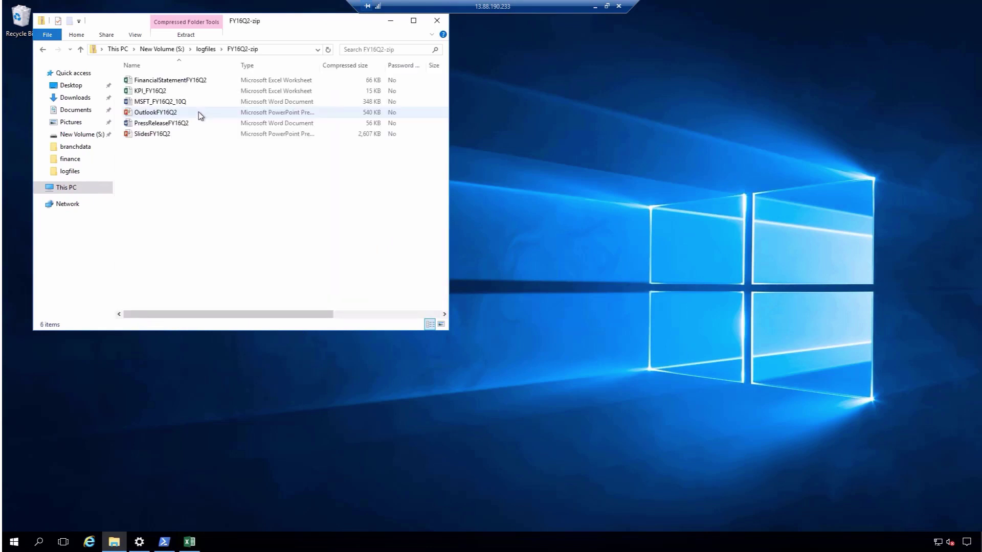
click(161, 83)
double_click(162, 82)
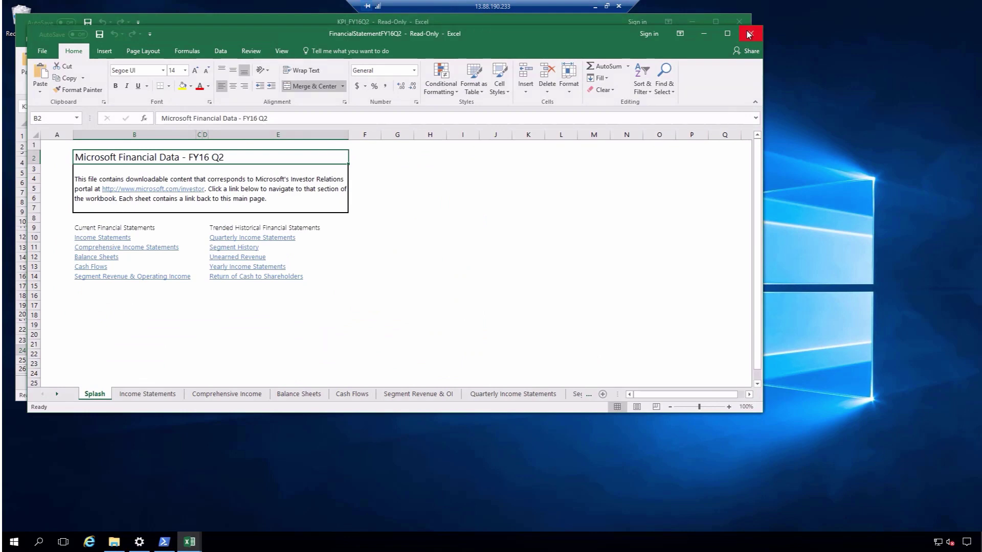
scroll(289, 179, down, 1)
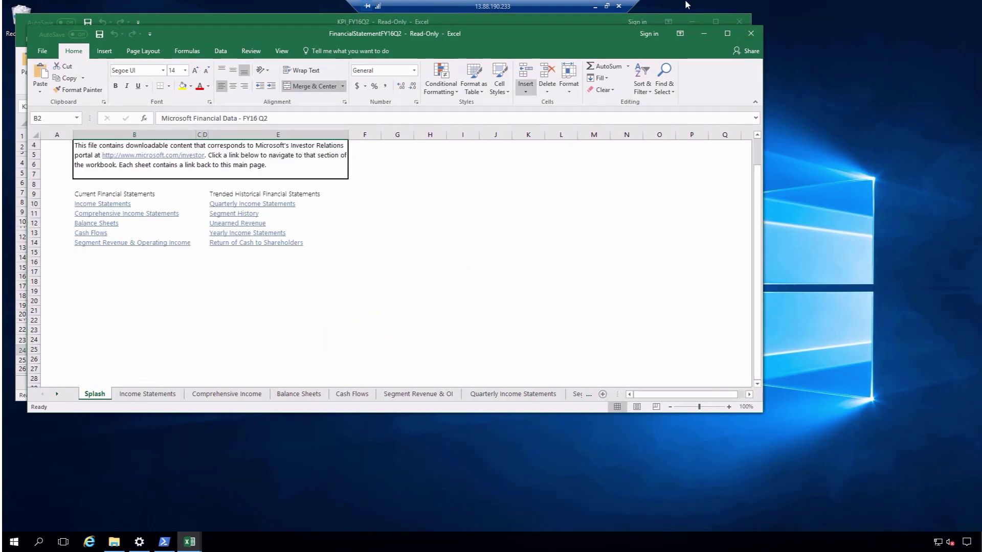
click(751, 34)
click(739, 22)
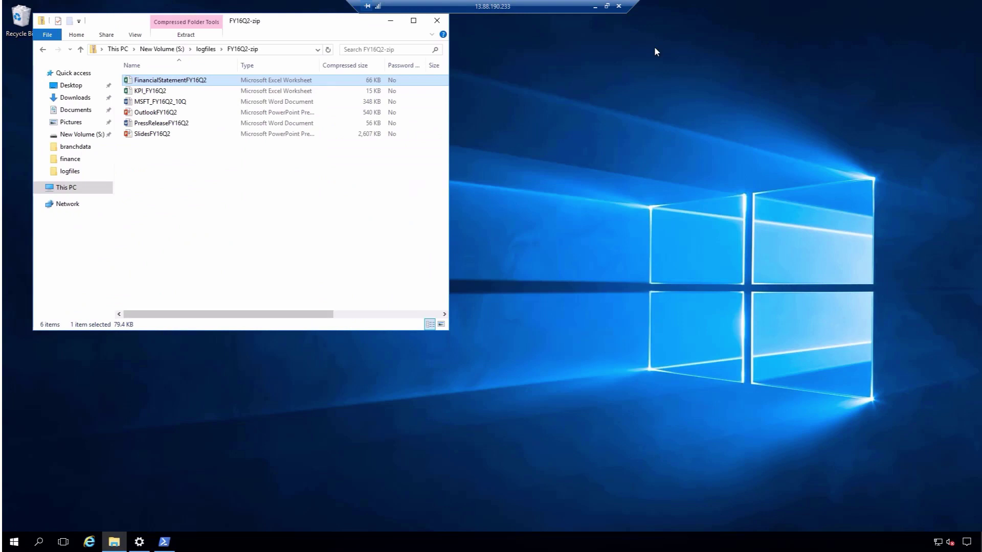
double_click(157, 93)
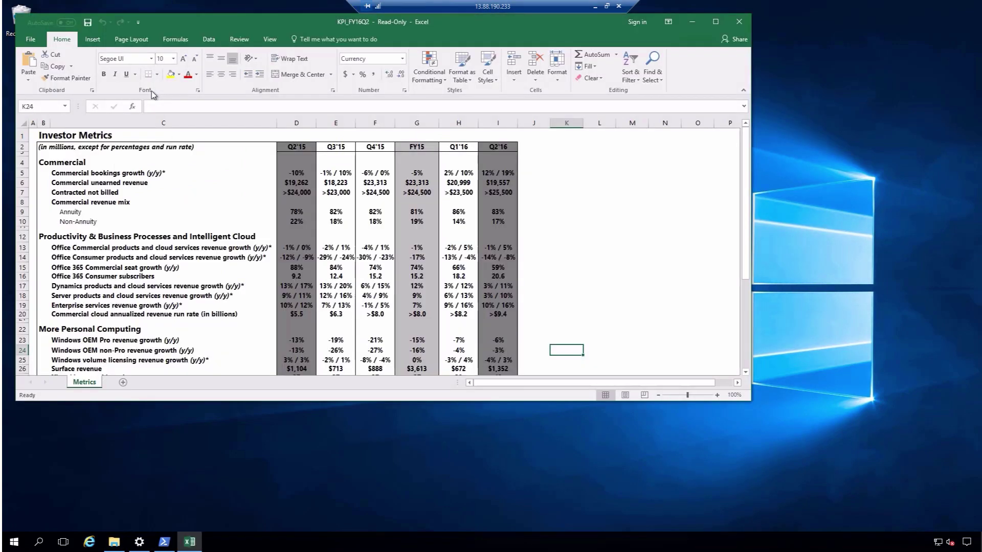
click(739, 22)
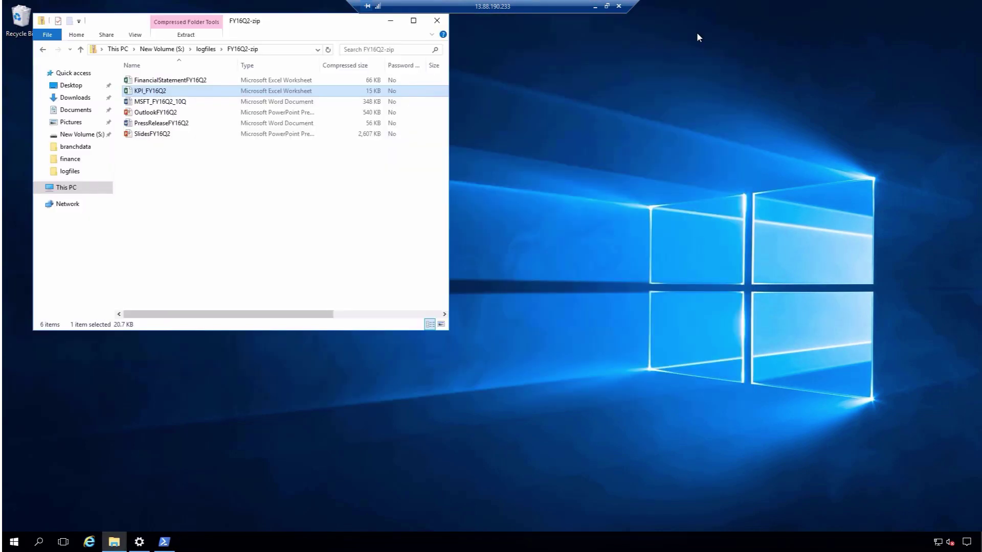
- Return to the logfiles folder and recheck the size on disk in the FY16Q2-zip archive's properties
click(205, 49)
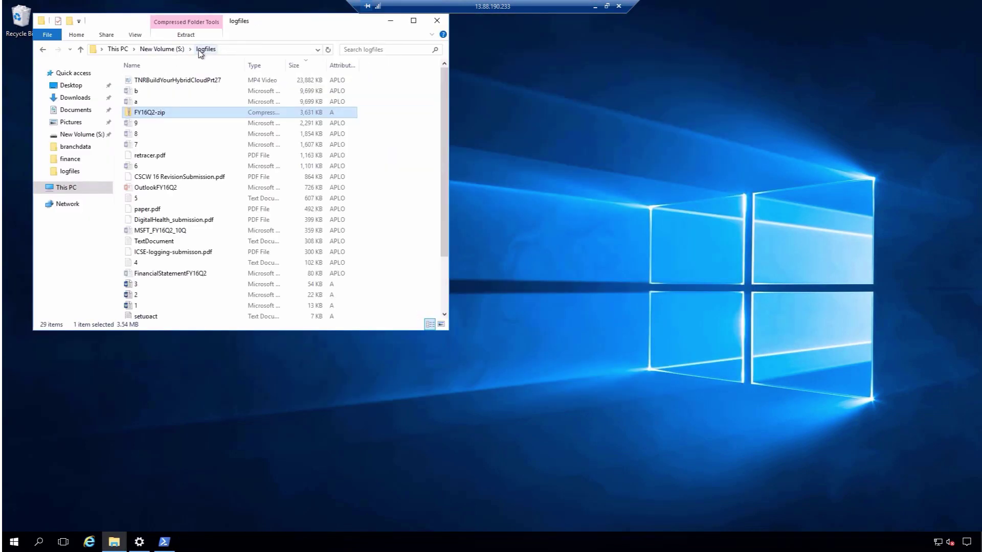
right_click(216, 112)
click(254, 284)
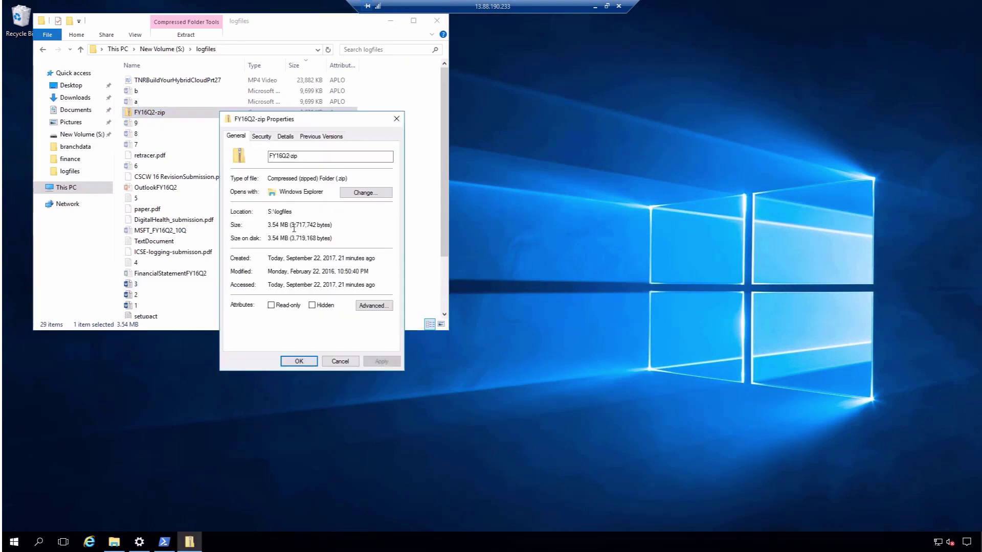
- Close the FY16Q2-zip properties and rename retracer.pdf in the logfiles folder as renamed.pdf
click(300, 361)
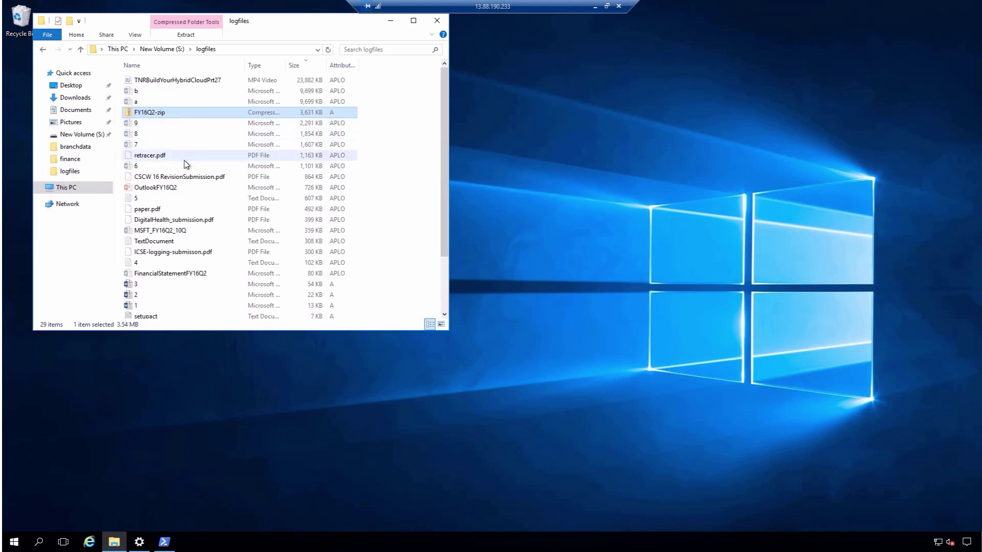
click(157, 158)
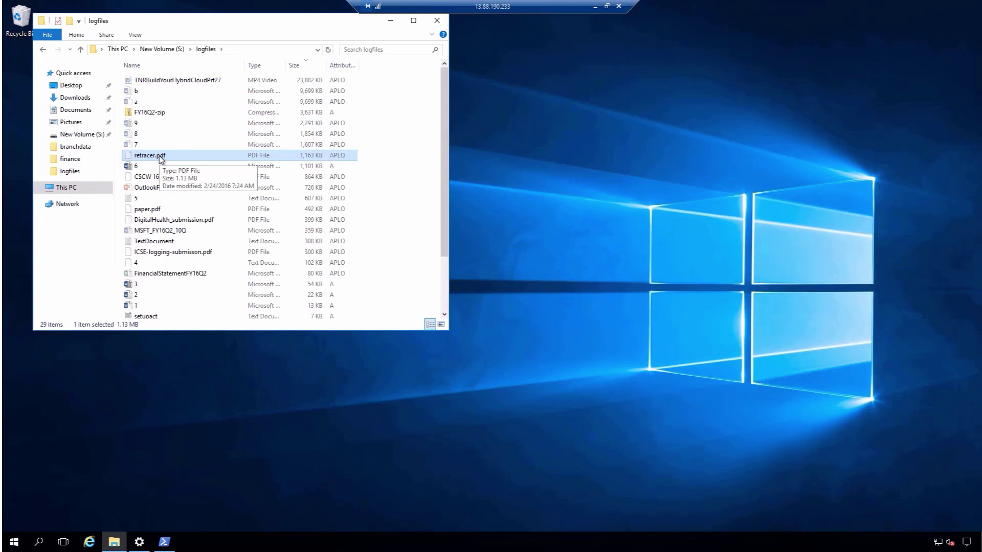
right_click(160, 157)
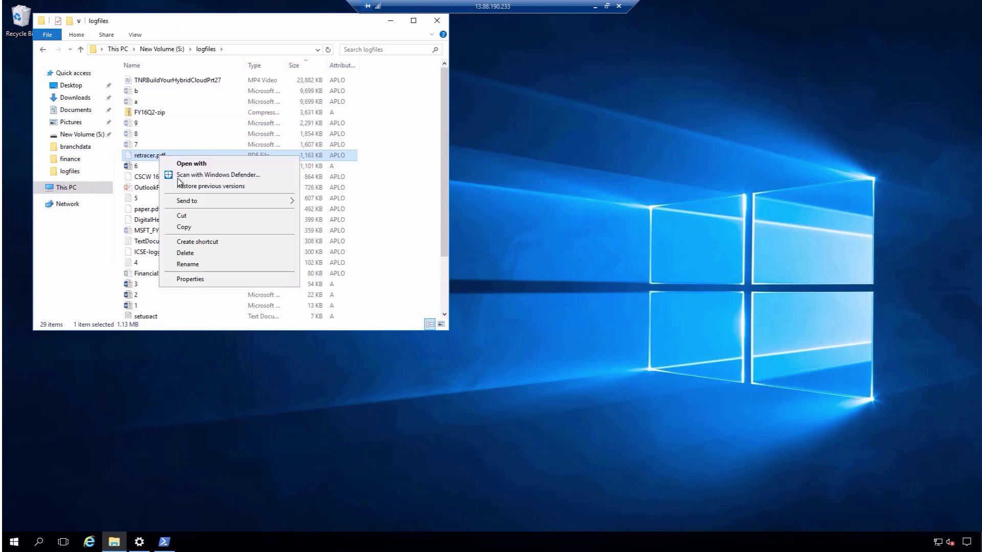
click(207, 265)
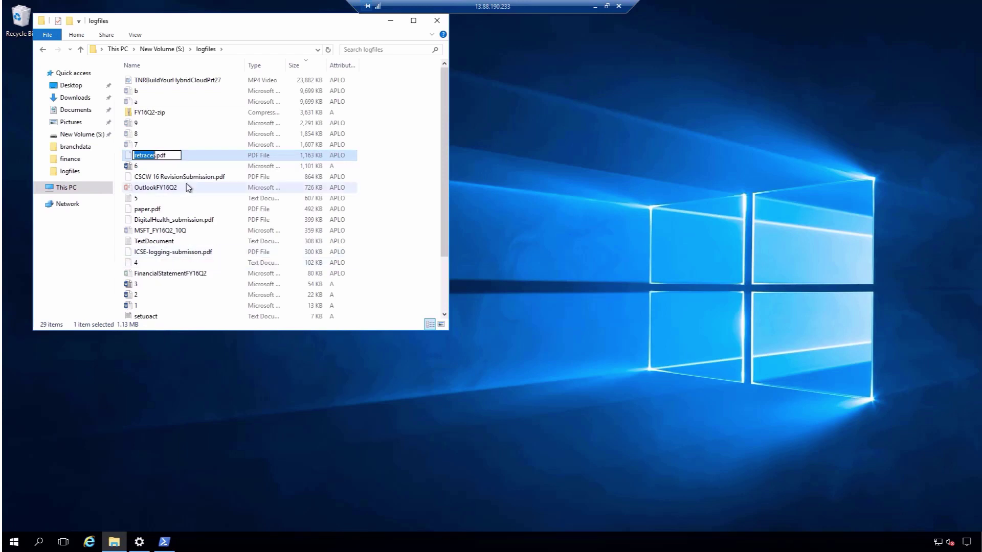
text(renamed)
key(Return)
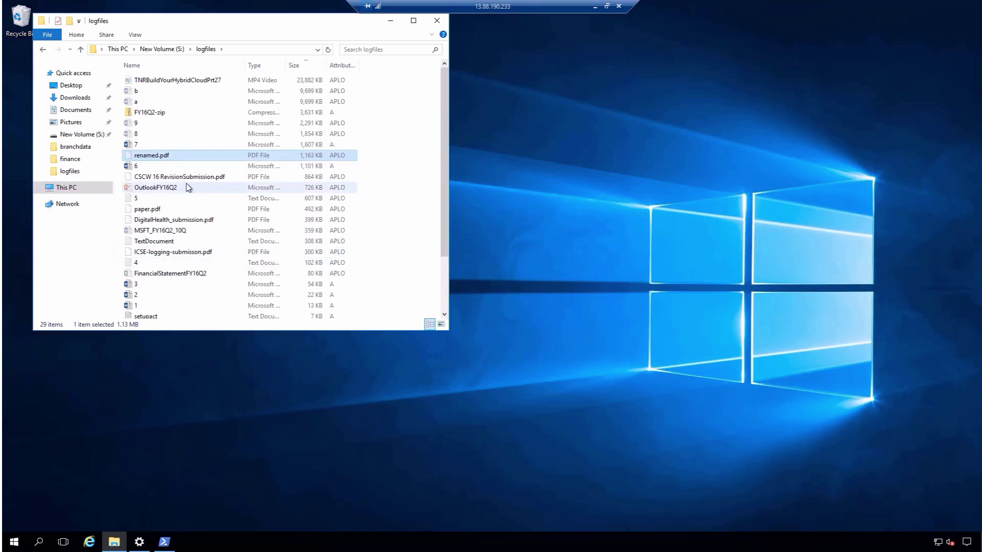
- Show the igniteserver1 and igniteserver2 sessions side by side and refresh the logfiles folder on igniteserver2
click(607, 6)
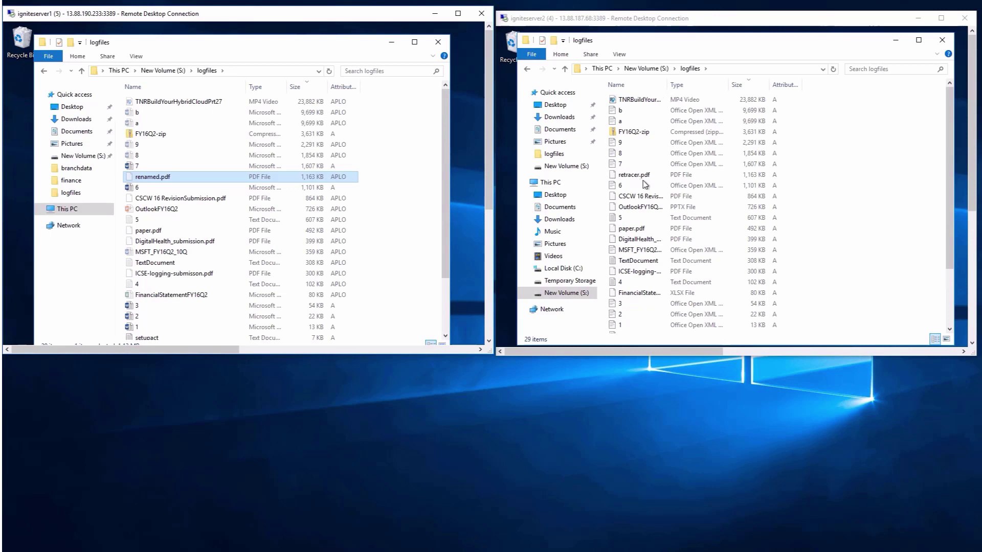
click(845, 176)
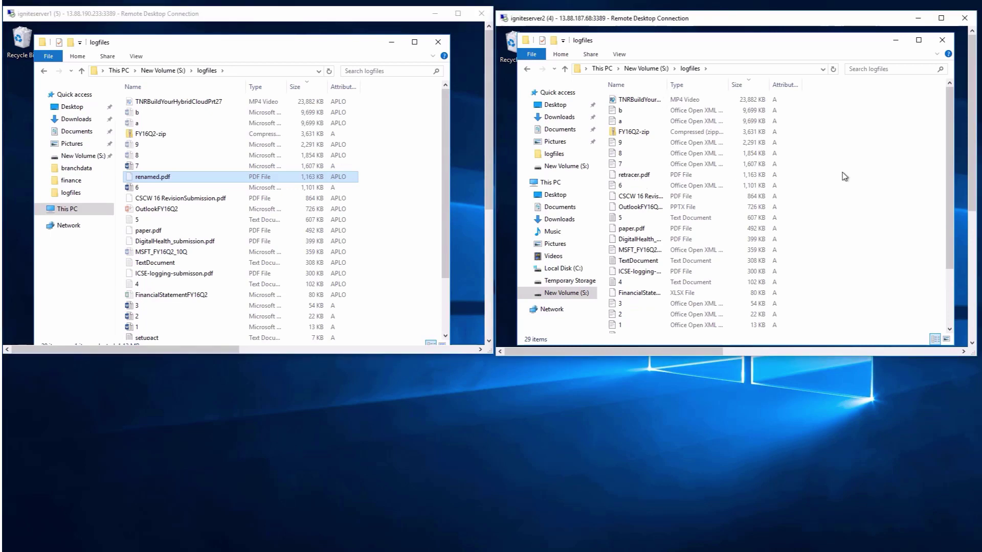
right_click(839, 156)
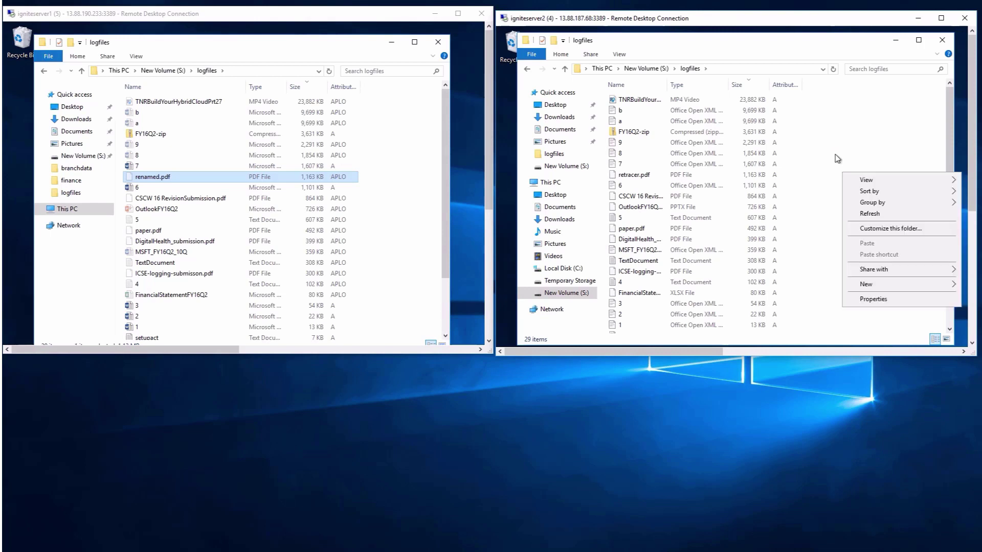
click(870, 213)
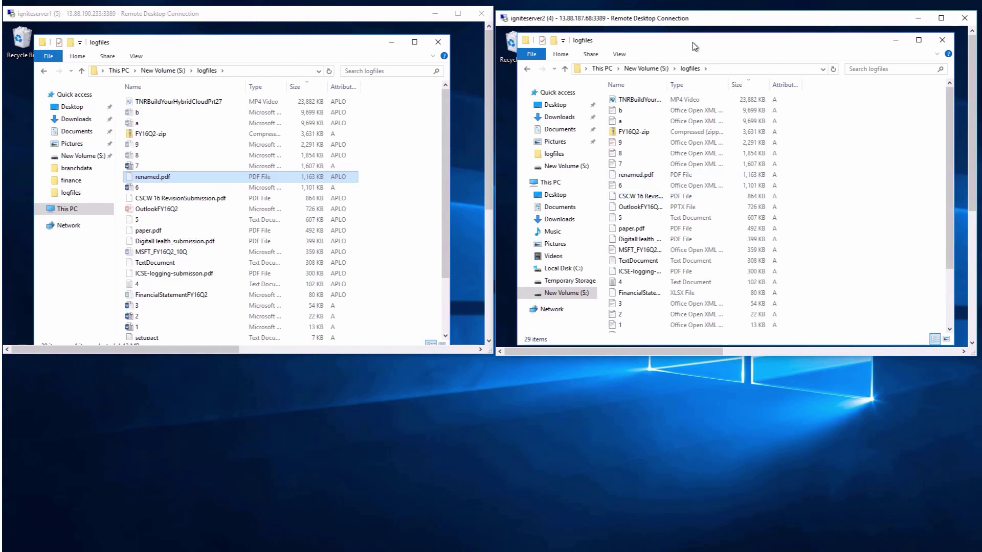
- Clear the igniteserver1 and igniteserver2 remote desktop windows out of view
drag(694, 45, 689, 42)
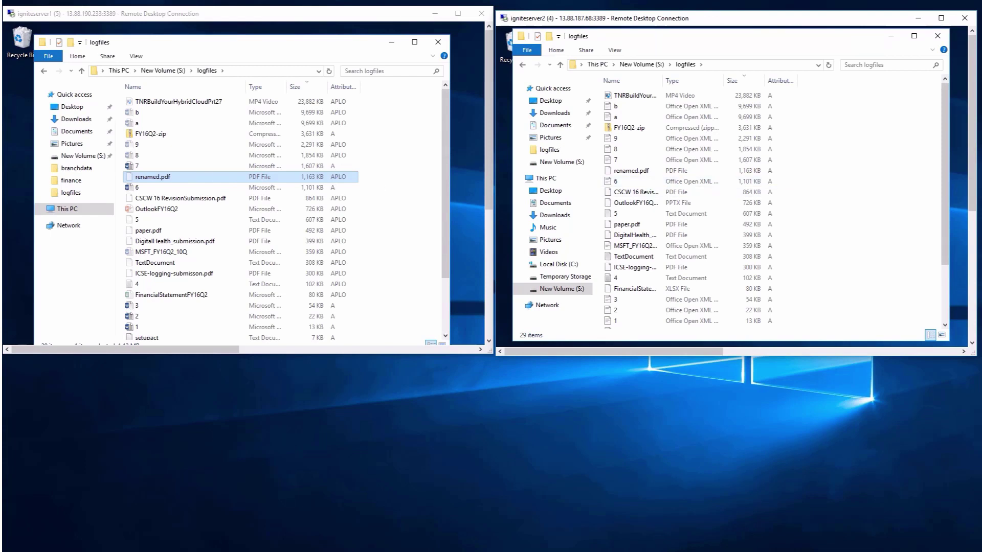
drag(749, 20, 981, 174)
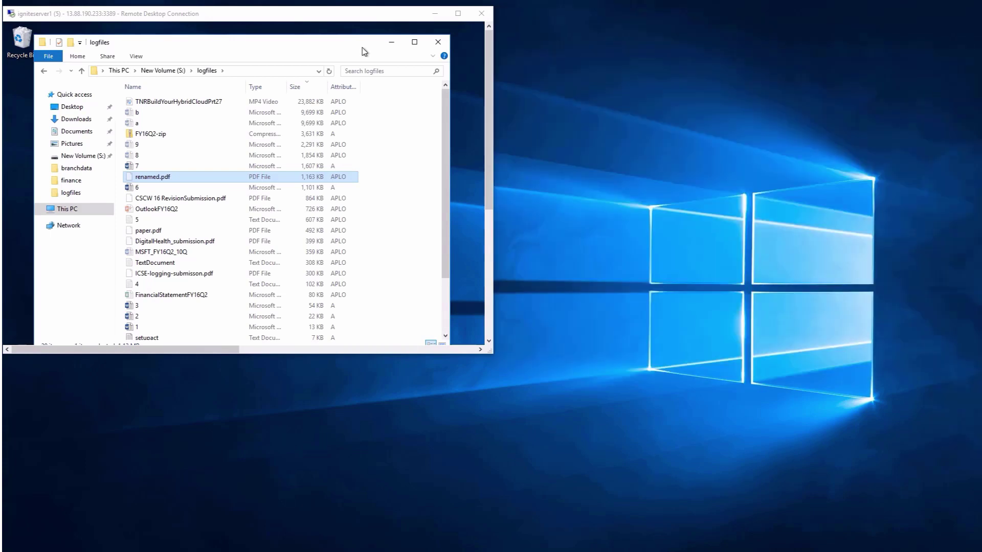
drag(345, 14, 344, 20)
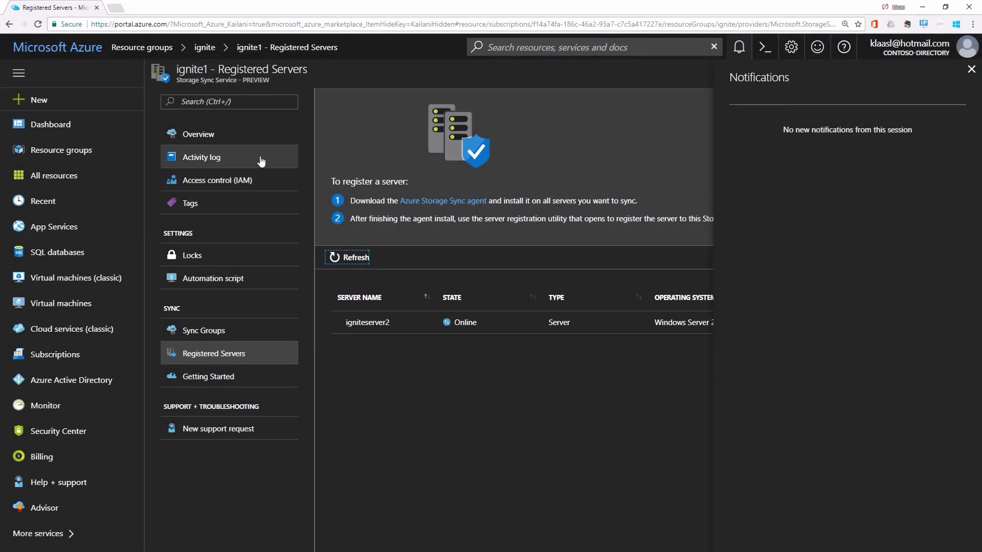
- In the Azure portal, check the registered servers of the ignite1 Storage Sync Service and open its rapidrestore sync group
click(228, 137)
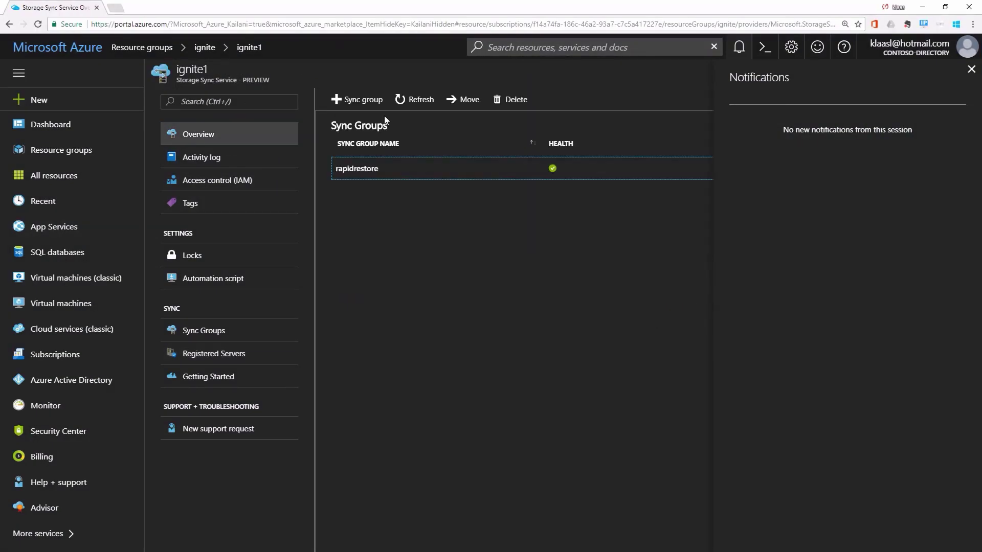
click(379, 173)
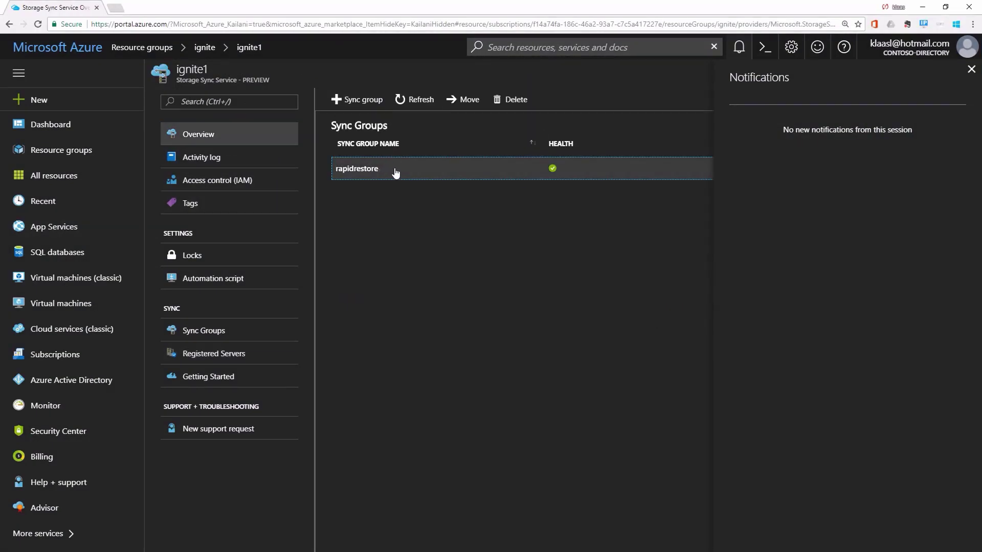
click(215, 354)
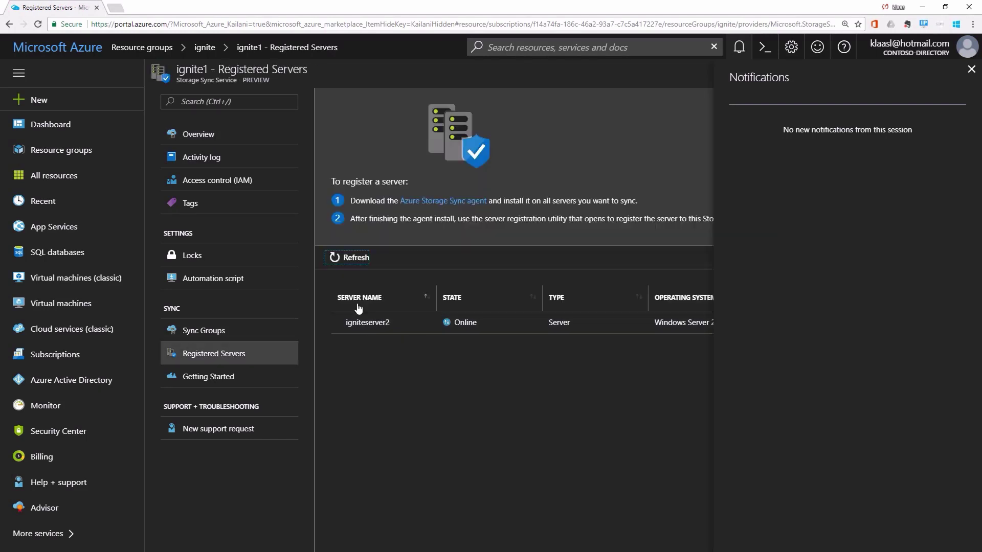
click(231, 330)
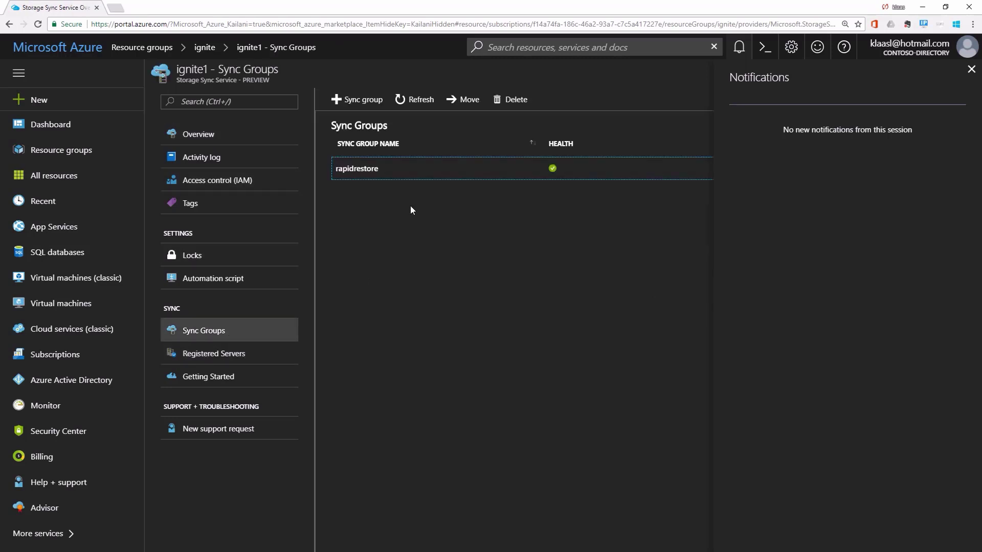
click(400, 175)
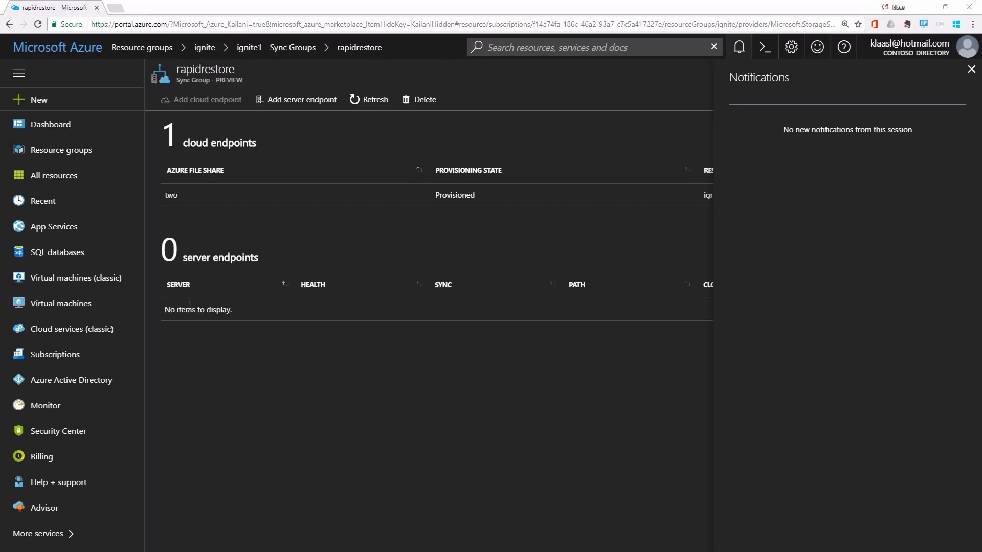
- Switch to the 13.91.98.3 remote session, look inside the logfiles folder on volume S:, and return to the Azure portal
key(alt+Tab)
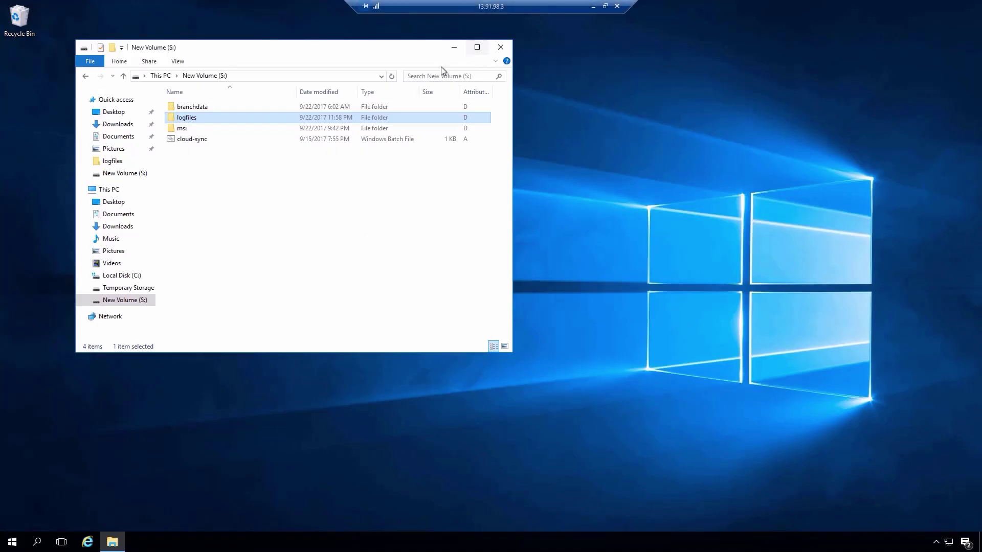
double_click(186, 119)
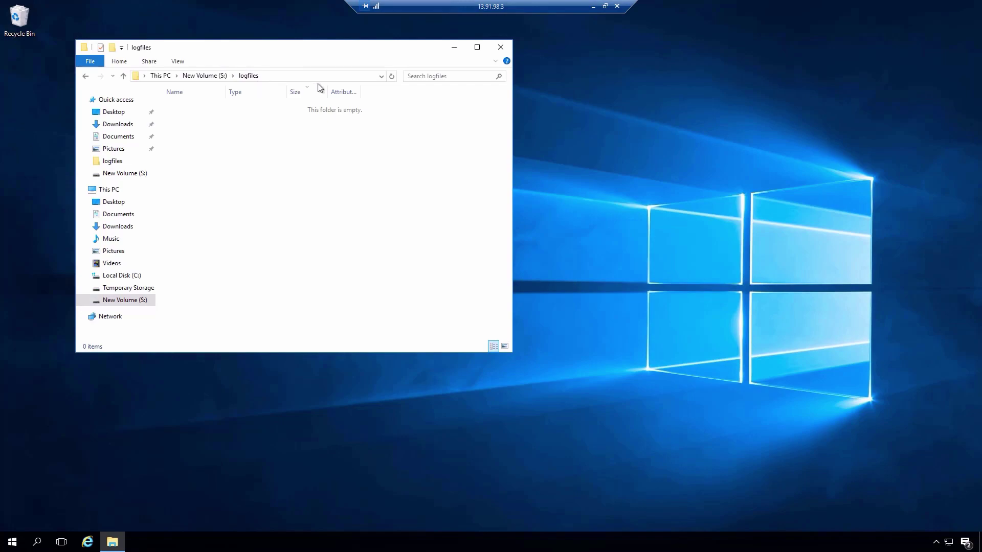
click(593, 7)
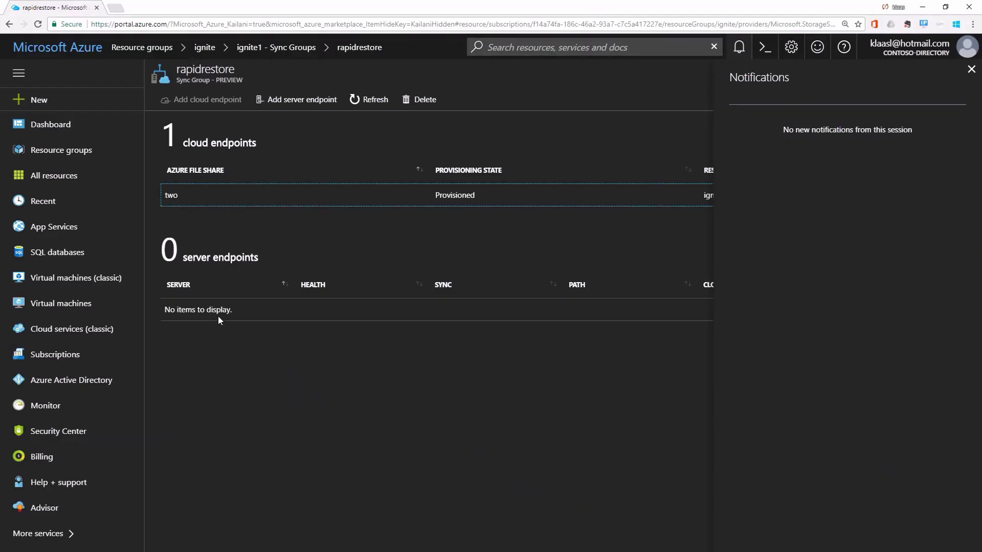
- Add a server endpoint to rapidrestore for registered server igniteserver2 with the path s:\logfiles and cloud tiering disabled
click(561, 198)
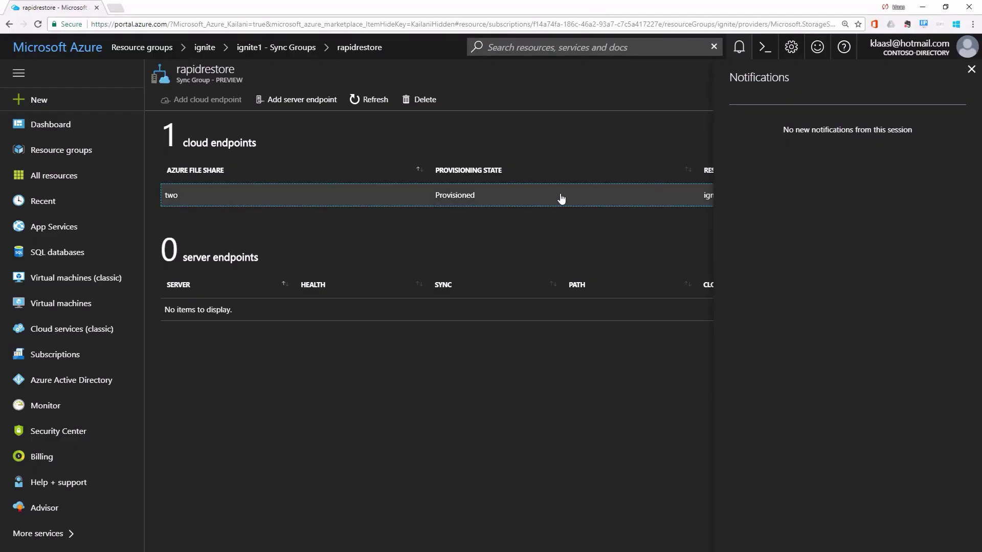
click(320, 102)
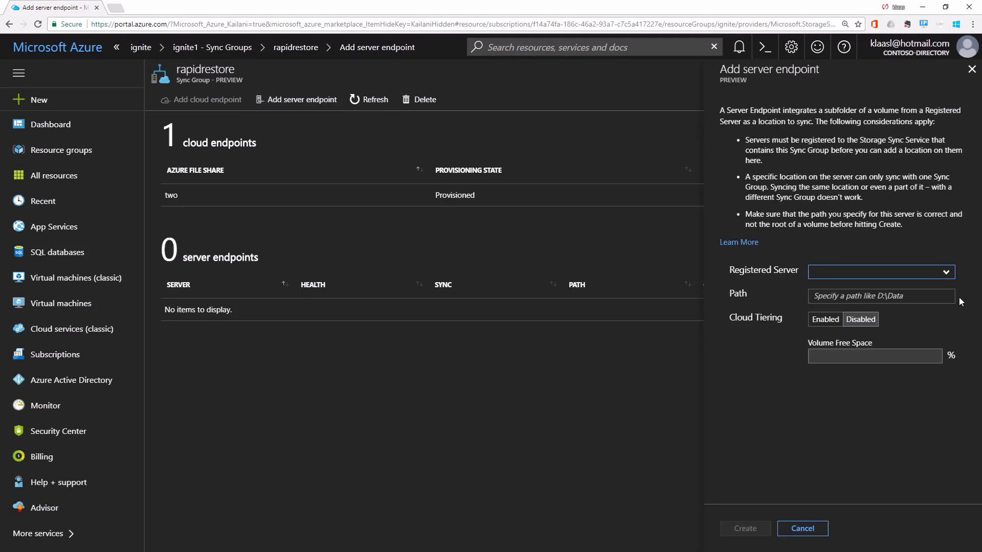
click(949, 283)
click(917, 292)
click(841, 296)
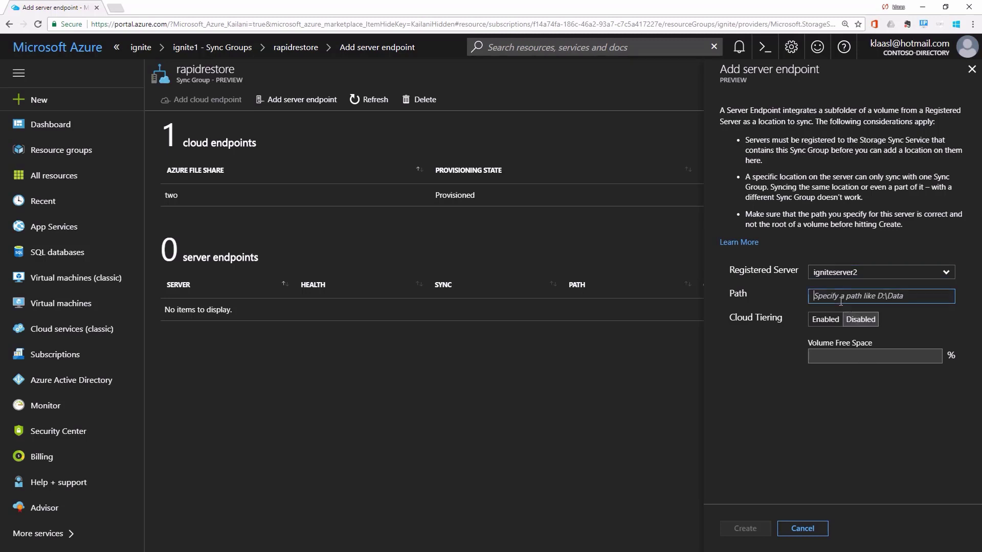
text(s:\logfiles)
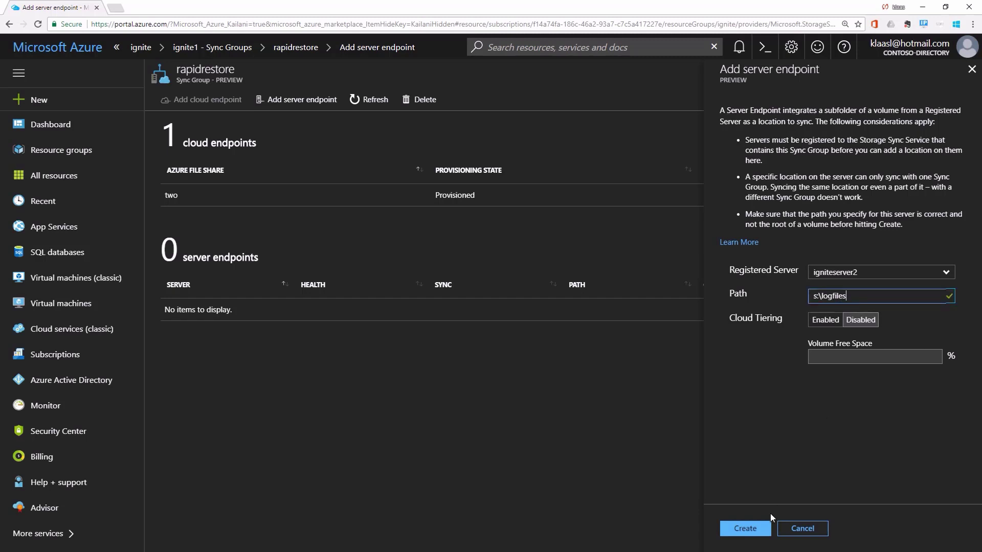
click(765, 527)
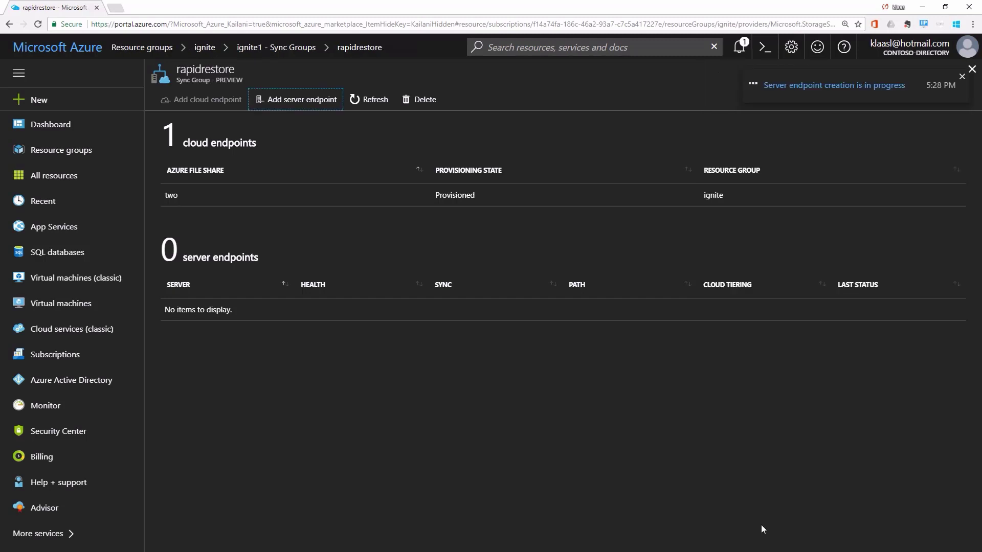
- Switch to the igniteserver2 remote session, resize its window to show the whole logfiles folder, and refresh the folder
click(923, 8)
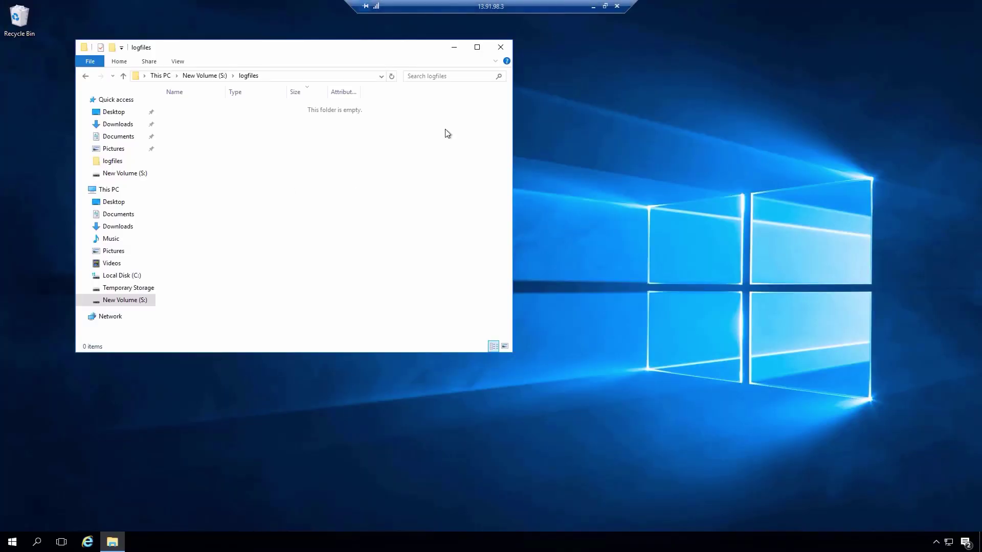
click(606, 7)
drag(541, 90, 315, 22)
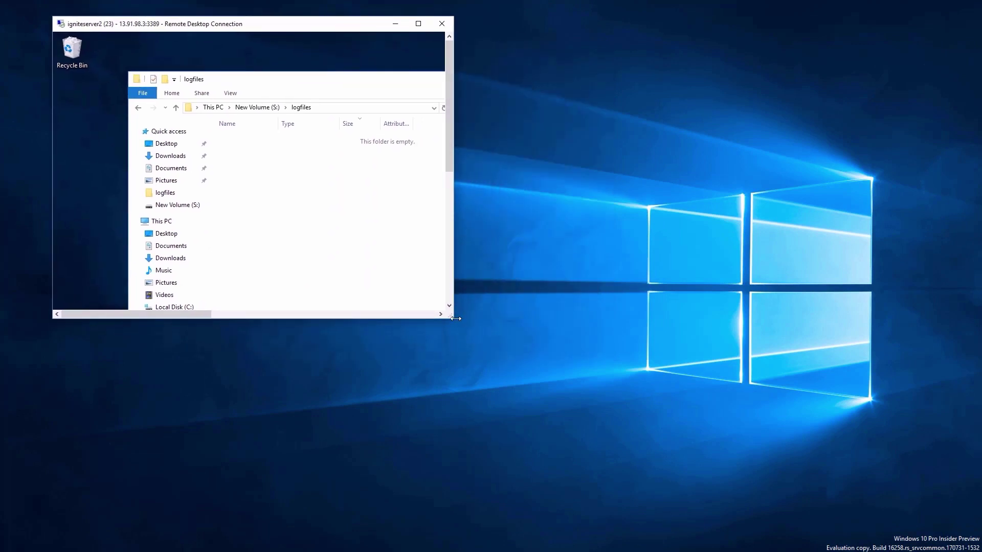
drag(452, 320, 583, 430)
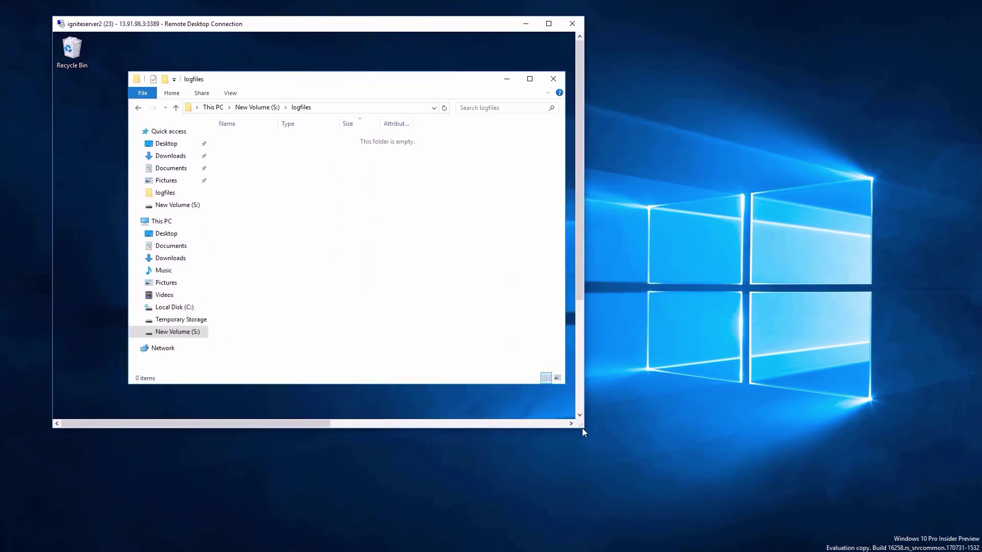
right_click(358, 261)
click(394, 299)
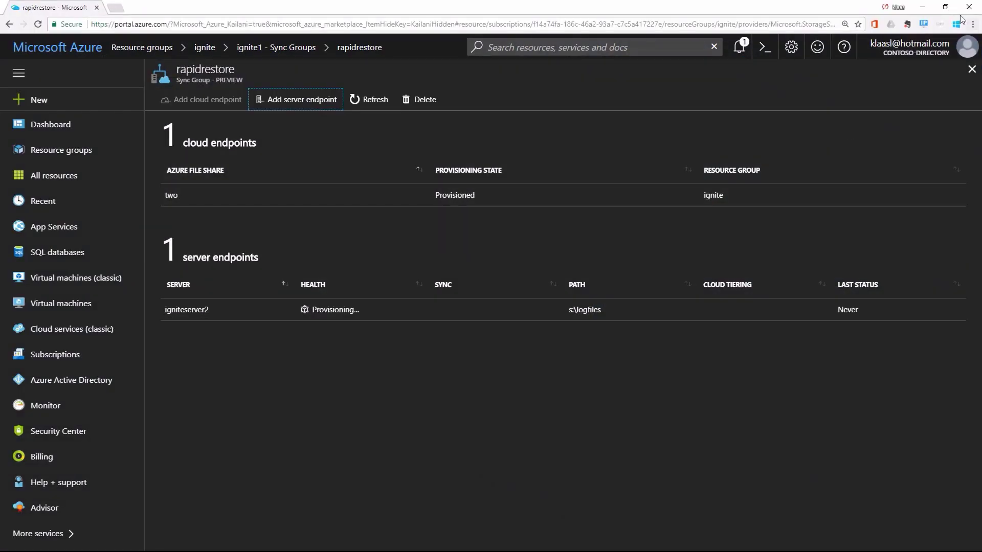
- Place the Azure portal window beside the igniteserver2 session and refresh the logfiles folder on igniteserver2
click(945, 7)
drag(444, 70, 799, 102)
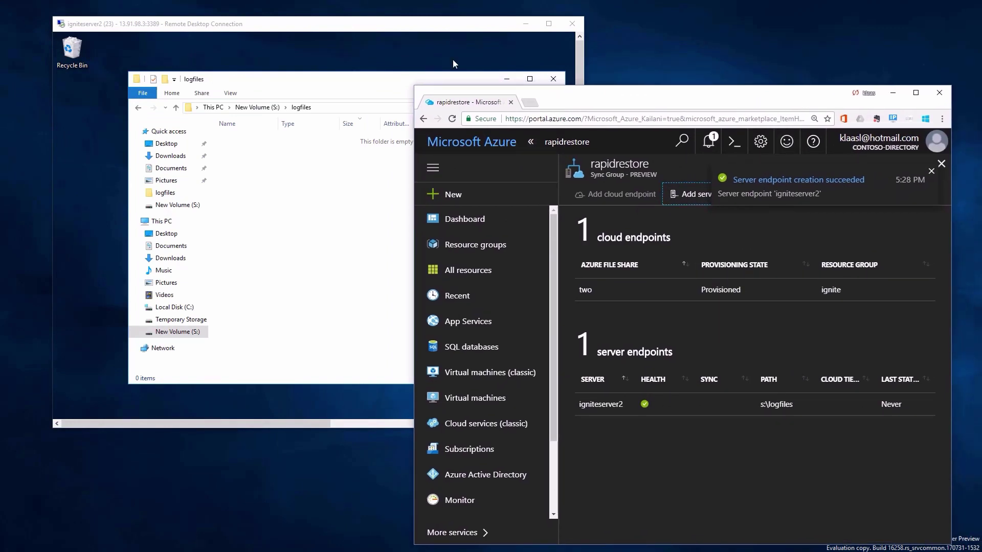
click(378, 30)
right_click(372, 193)
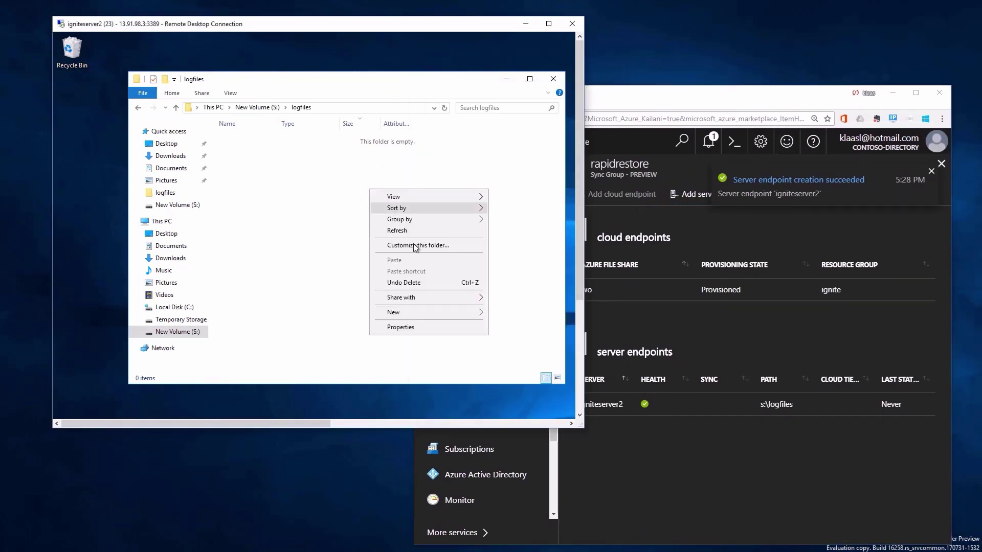
click(409, 231)
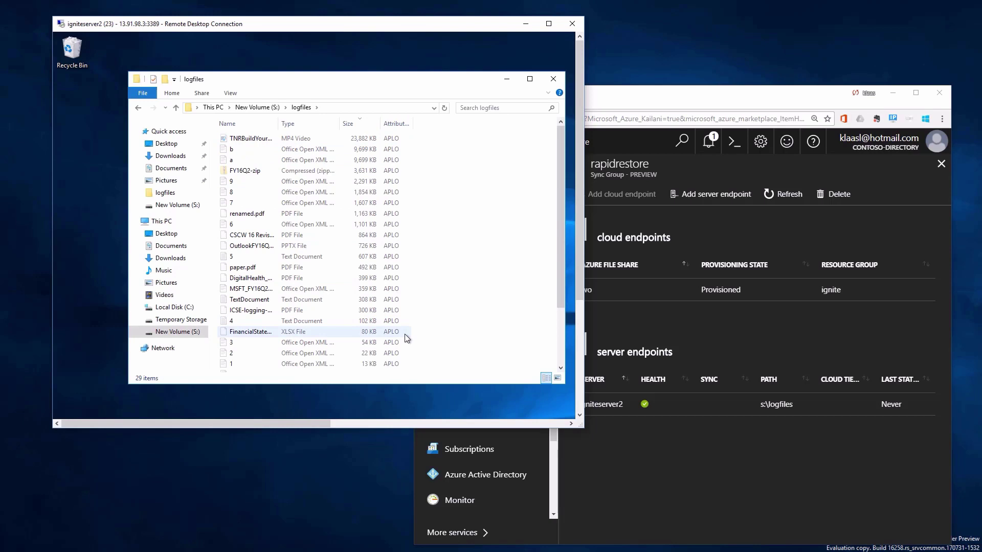
- Refresh igniteserver2's logfiles folder twice more to check the restored files' attributes
right_click(437, 181)
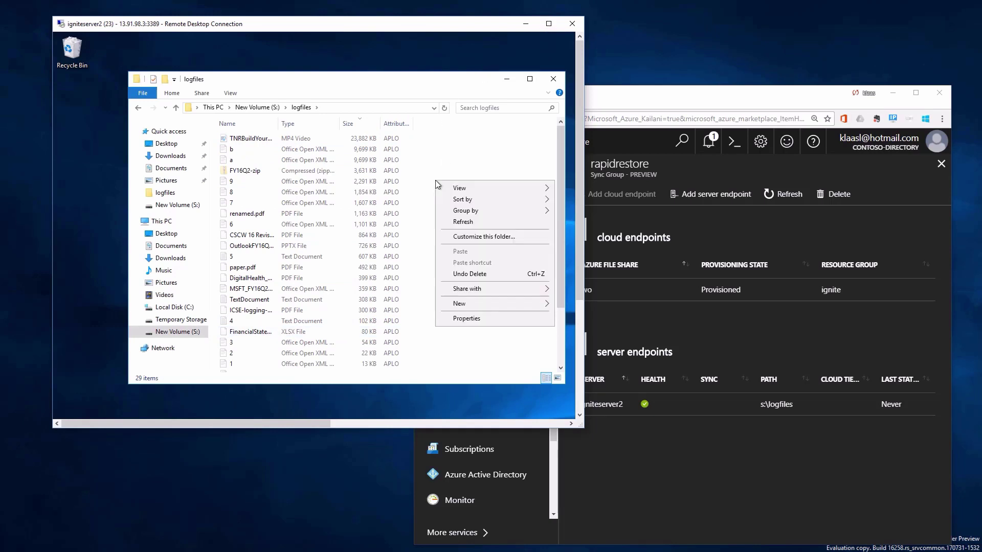
click(467, 223)
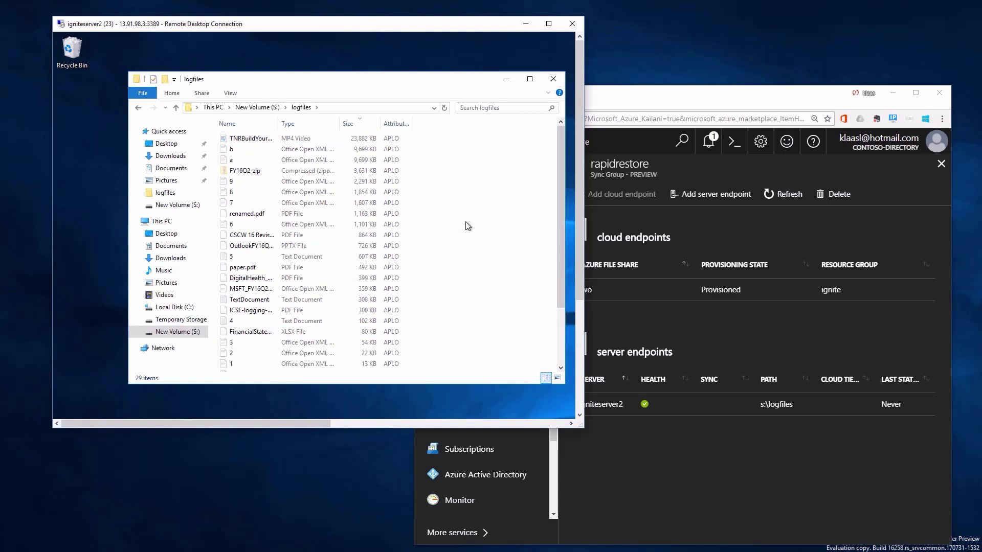
right_click(431, 244)
click(462, 290)
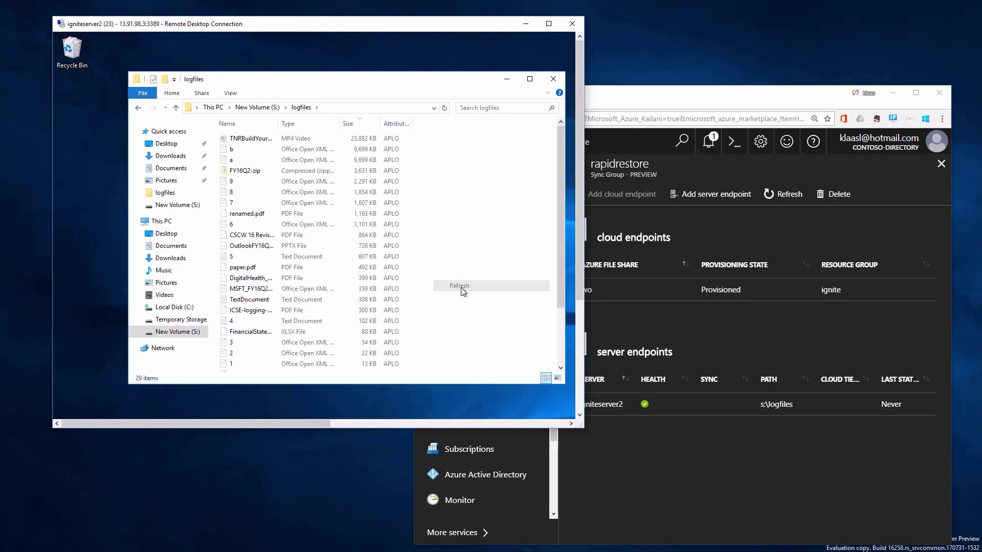
- Switch the igniteserver2 remote session to full screen and refresh its logfiles folder
click(549, 23)
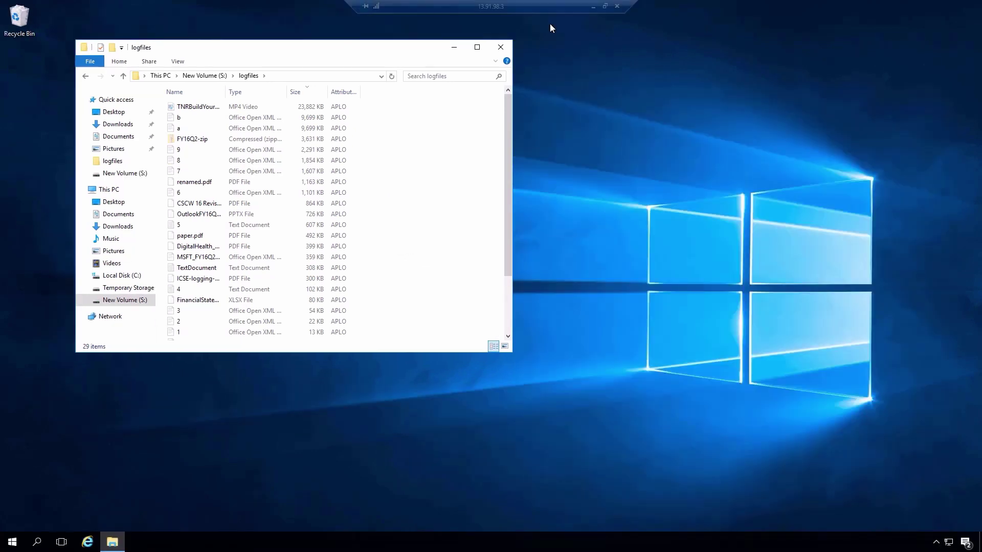
right_click(369, 264)
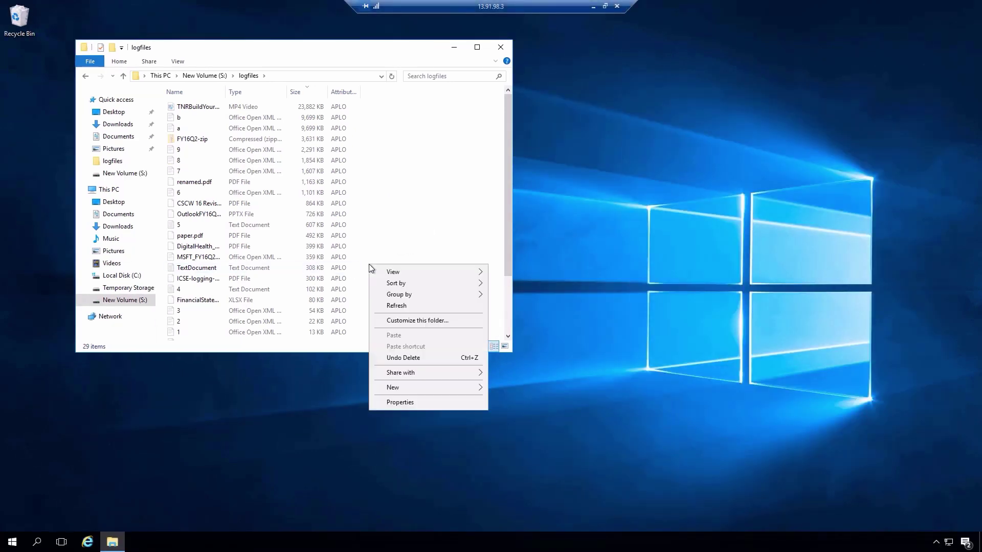
click(410, 307)
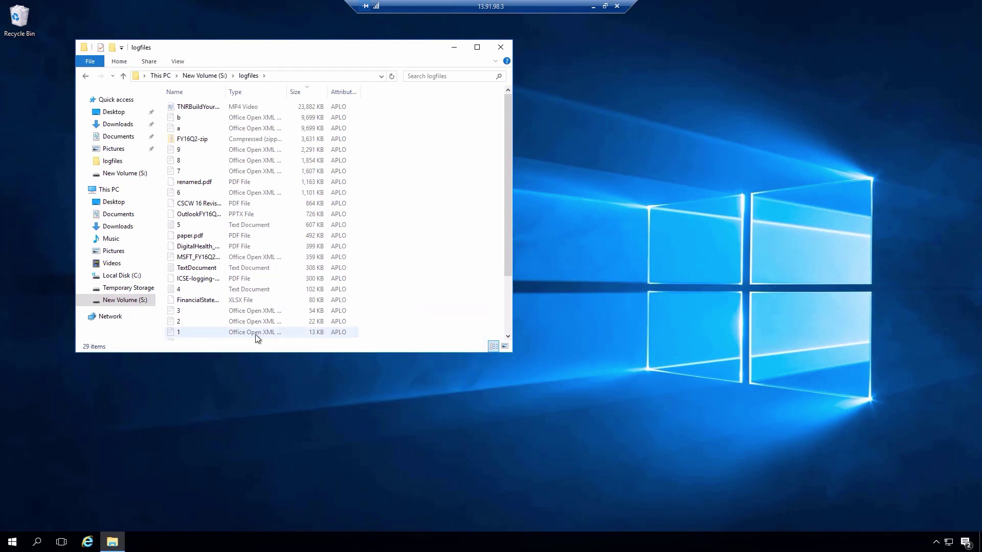
- Open the restored text file DtcInstall - Copy from the end of the logfiles list, then close it
click(508, 327)
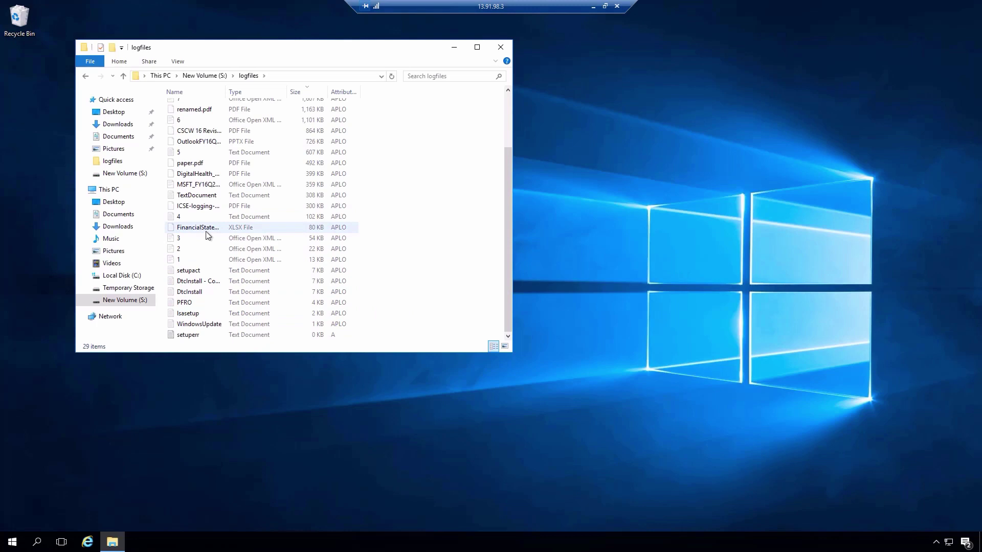
click(207, 282)
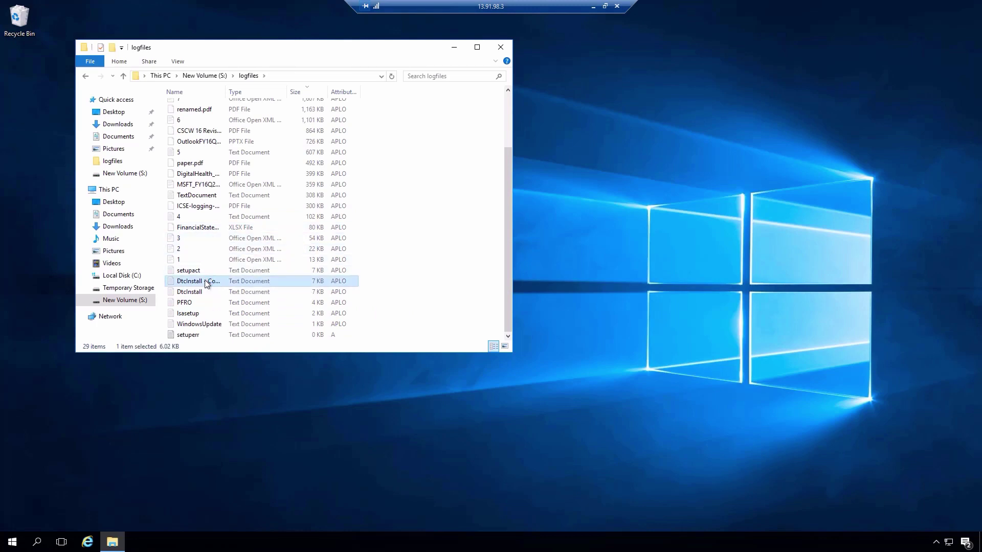
double_click(207, 282)
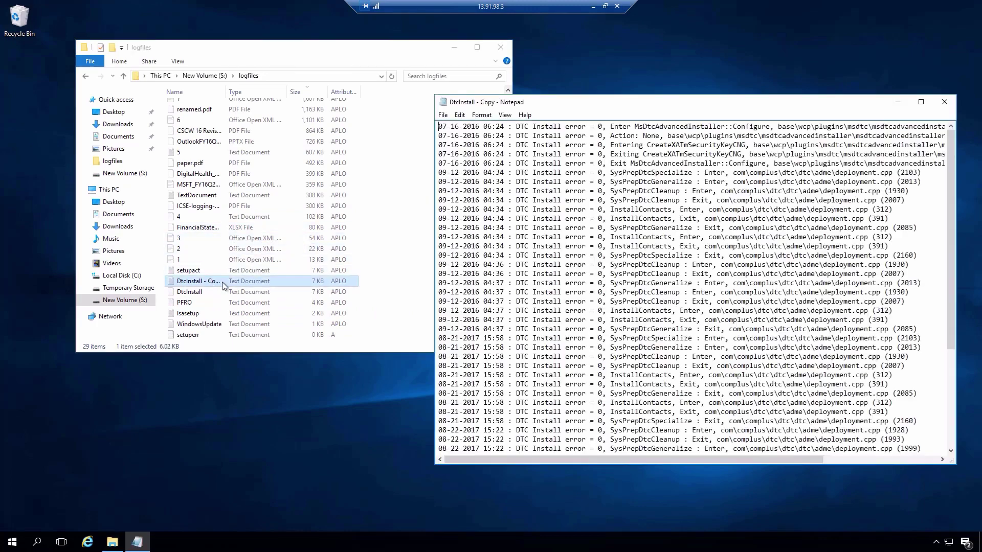
click(944, 102)
- Refresh the logfiles folder and check the attributes of DtcInstall - Copy
right_click(392, 256)
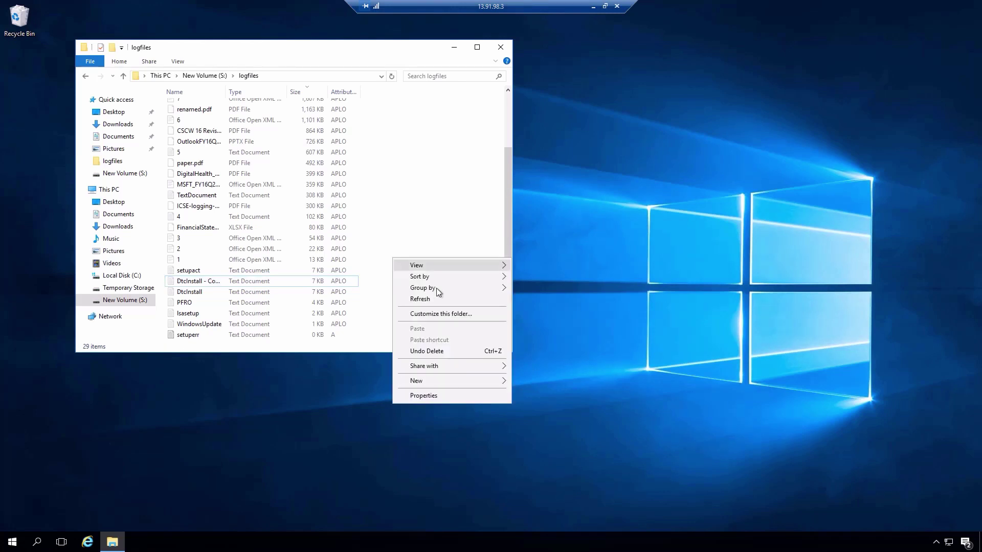
click(427, 300)
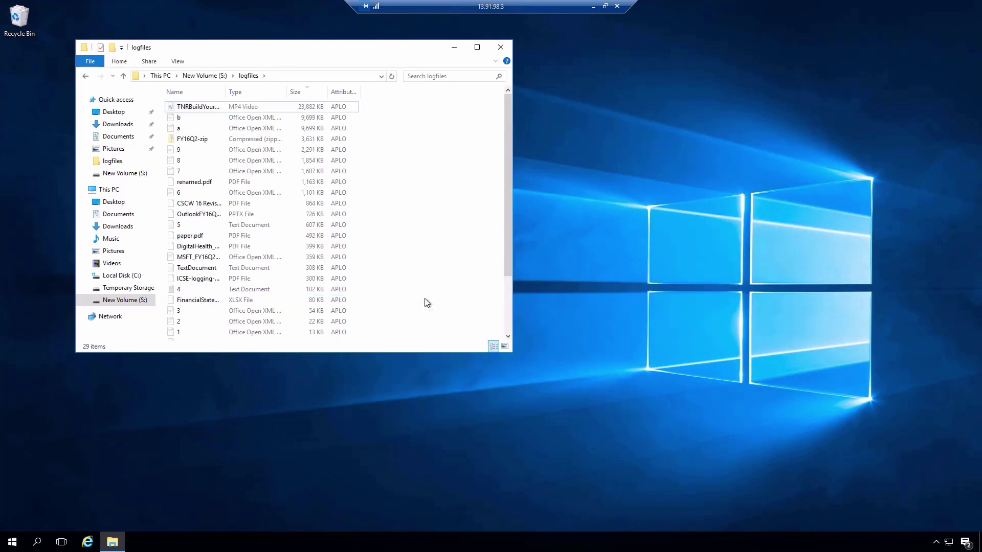
scroll(377, 283, down, 3)
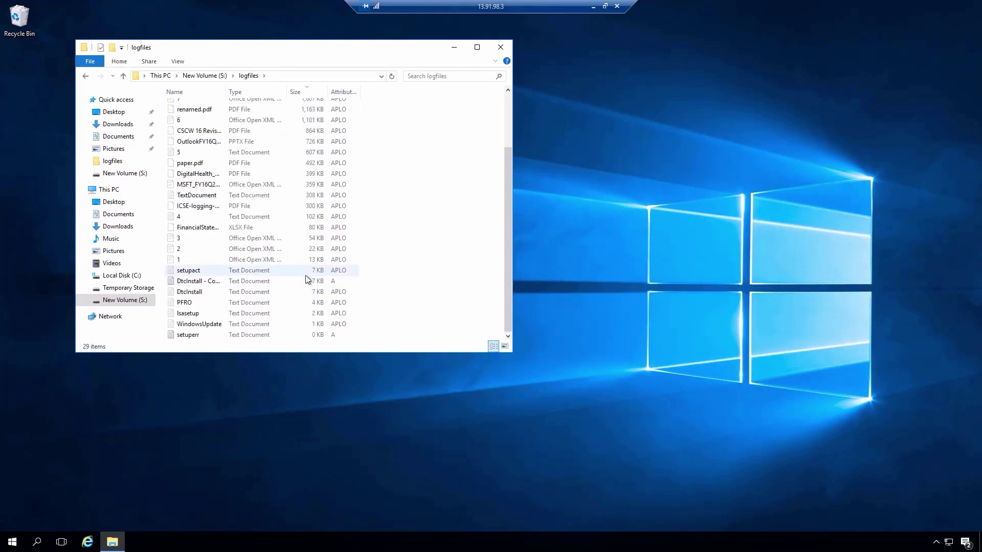
scroll(307, 279, up, 3)
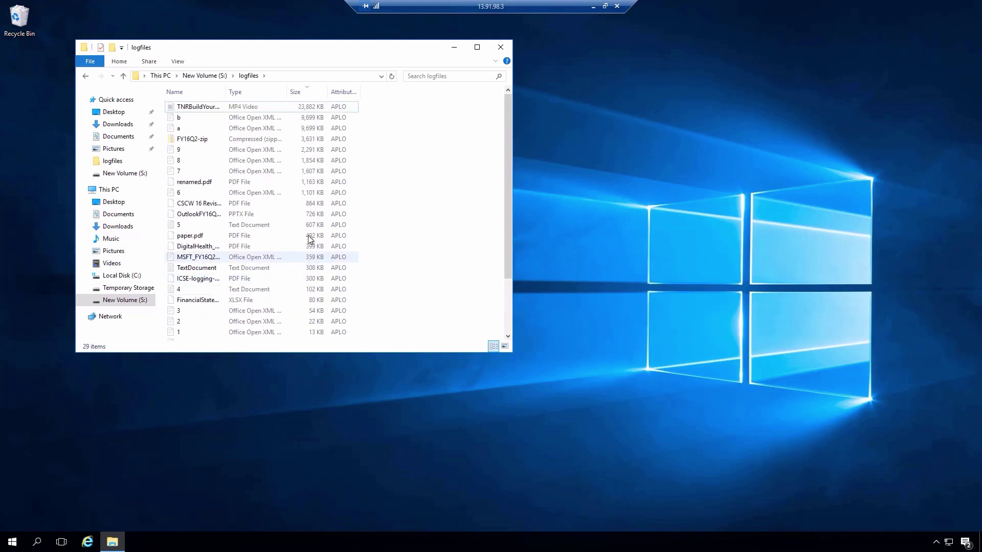
- Play the TNRBuildYourHybridCloudPrt27 video from logfiles, accepting Windows Media Player's Recommended settings
click(219, 109)
double_click(218, 109)
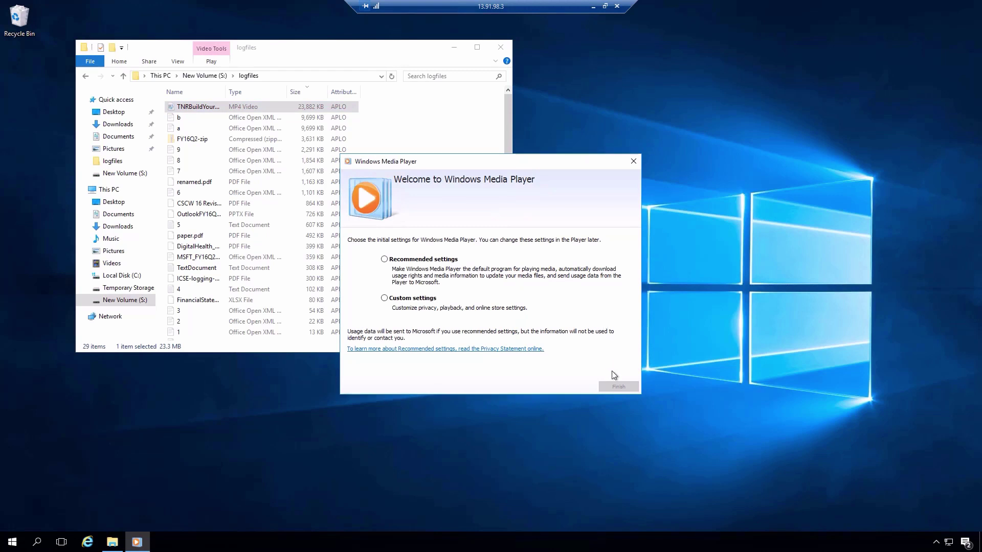
click(387, 259)
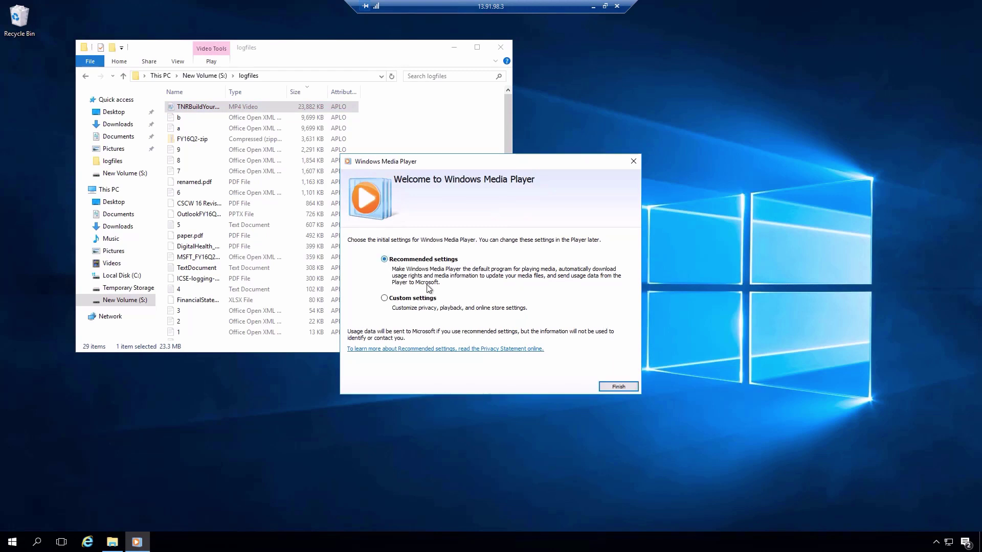
click(617, 387)
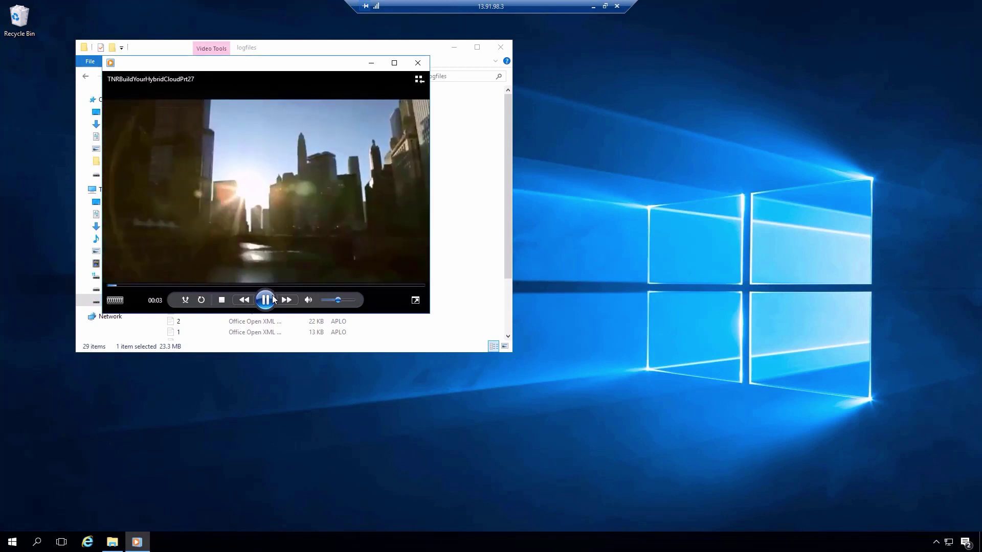
- Skip the video ahead to about 1:45, pause it, and close the player
click(139, 285)
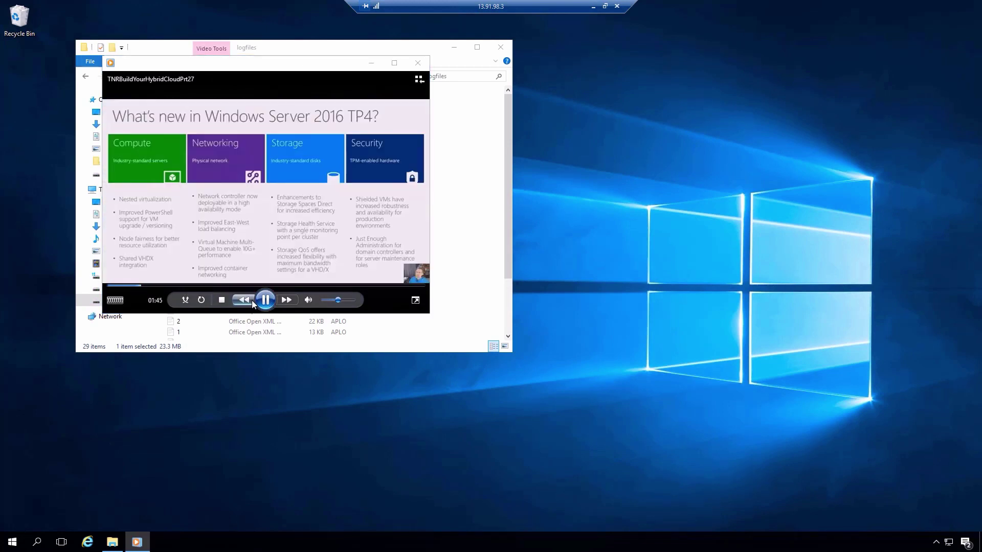
click(265, 300)
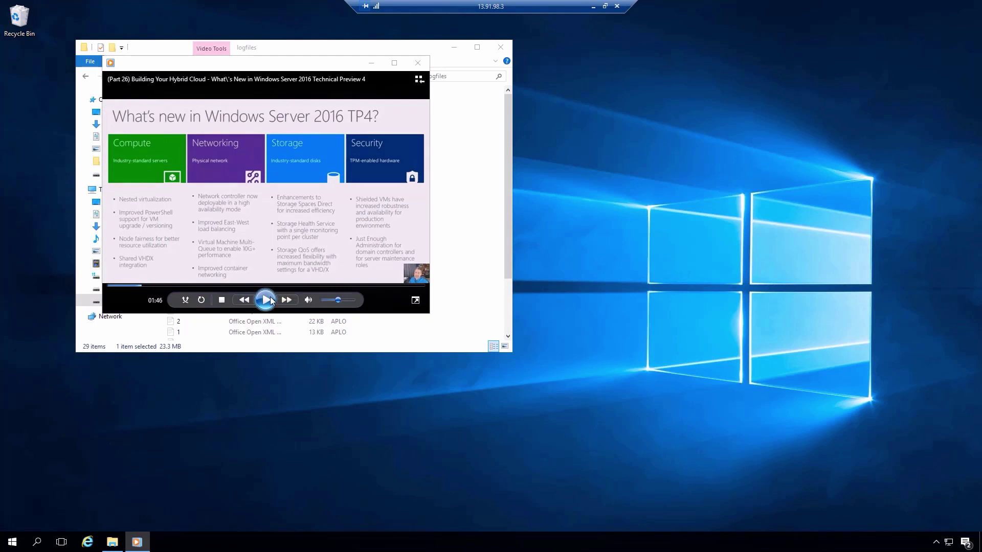
click(418, 63)
- Refresh the logfiles folder and view the TNRBuildYourHybridCloudPrt27 video's properties to compare its size with its size on disk
right_click(368, 141)
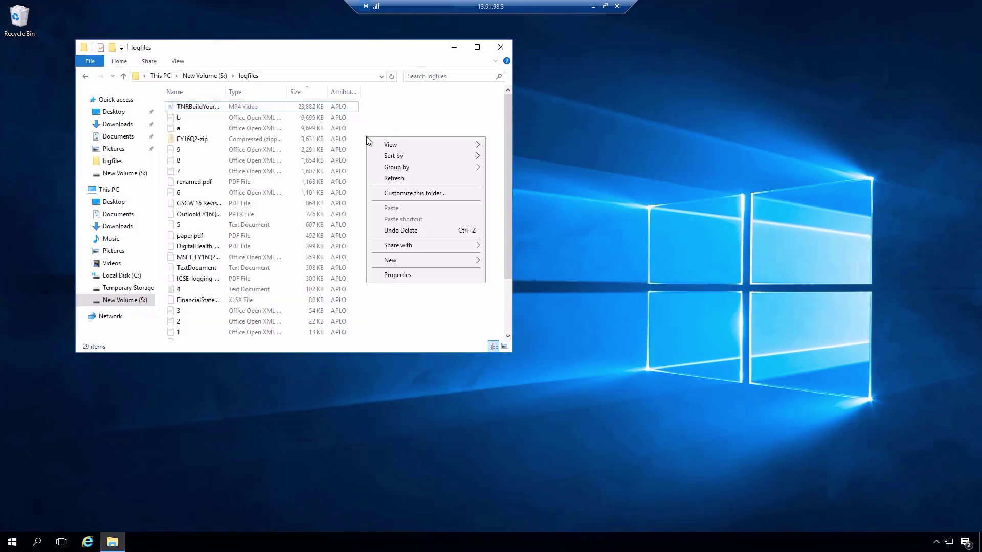
click(401, 178)
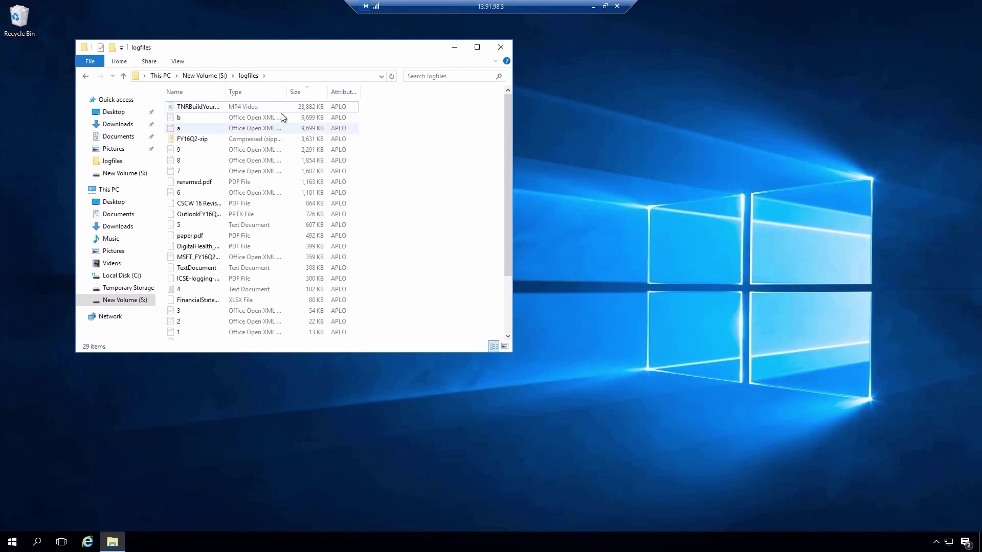
click(258, 107)
right_click(254, 108)
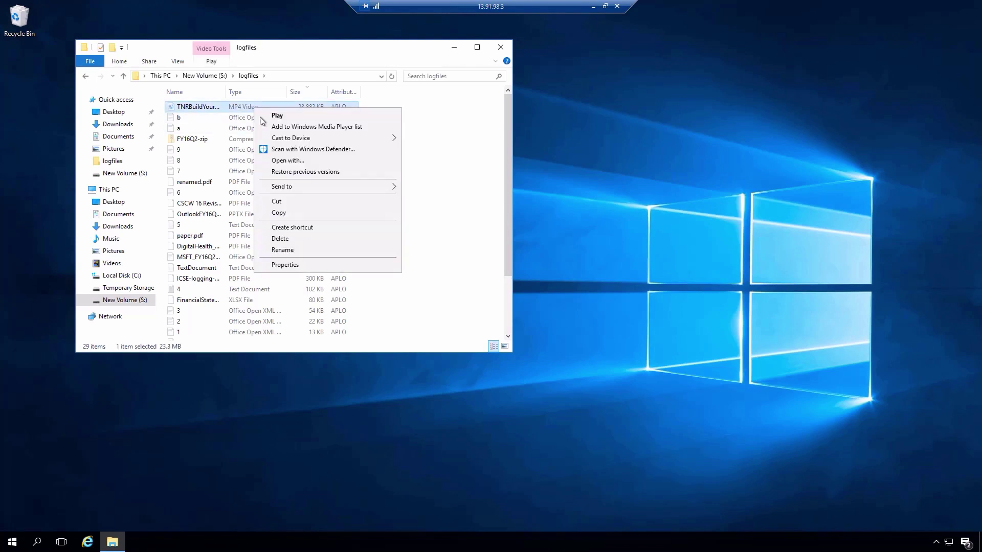
click(290, 265)
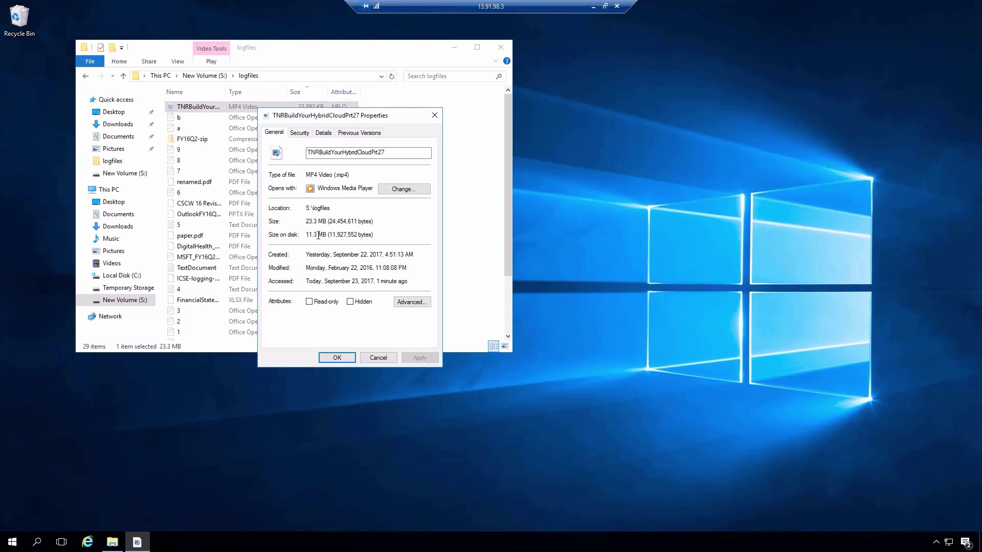
- Minimize the igniteserver2 remote session and the Azure portal window to show the local desktop
click(592, 7)
click(894, 94)
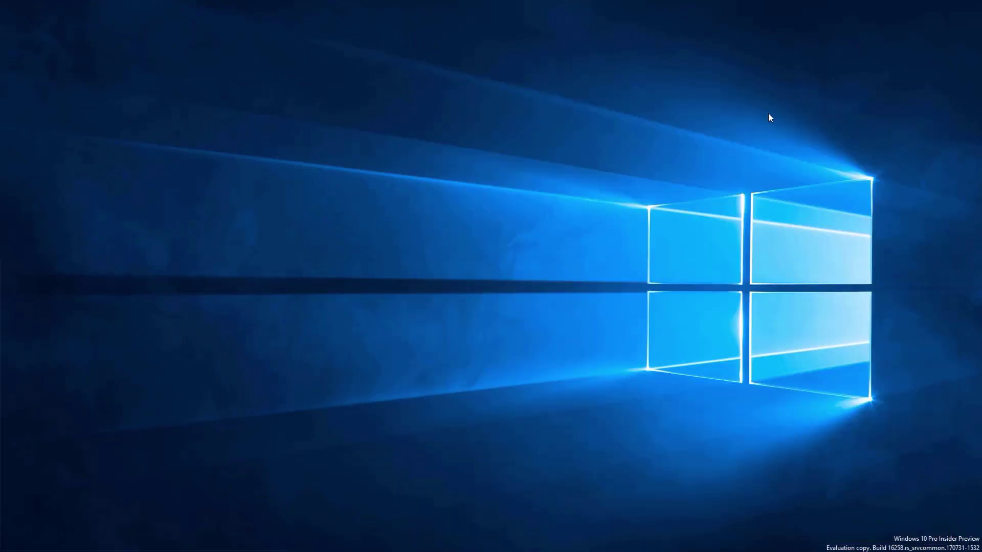